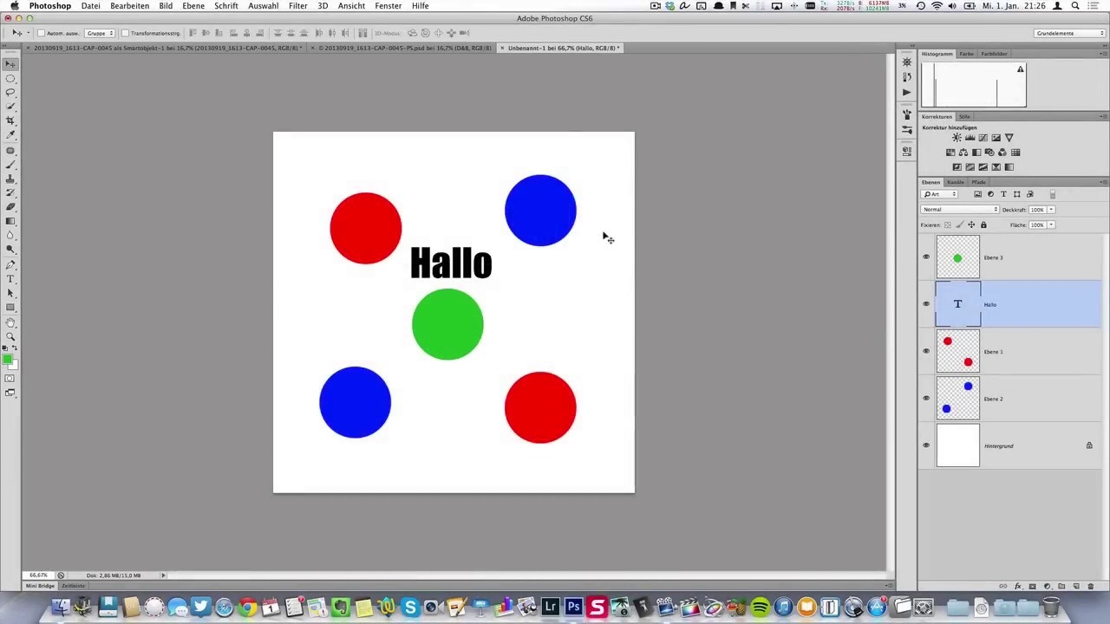
- Close the 'Unbenannt-1' Hallo document, discarding its changes with 'Nicht speichern'
left_click(500, 48)
left_click(508, 208)
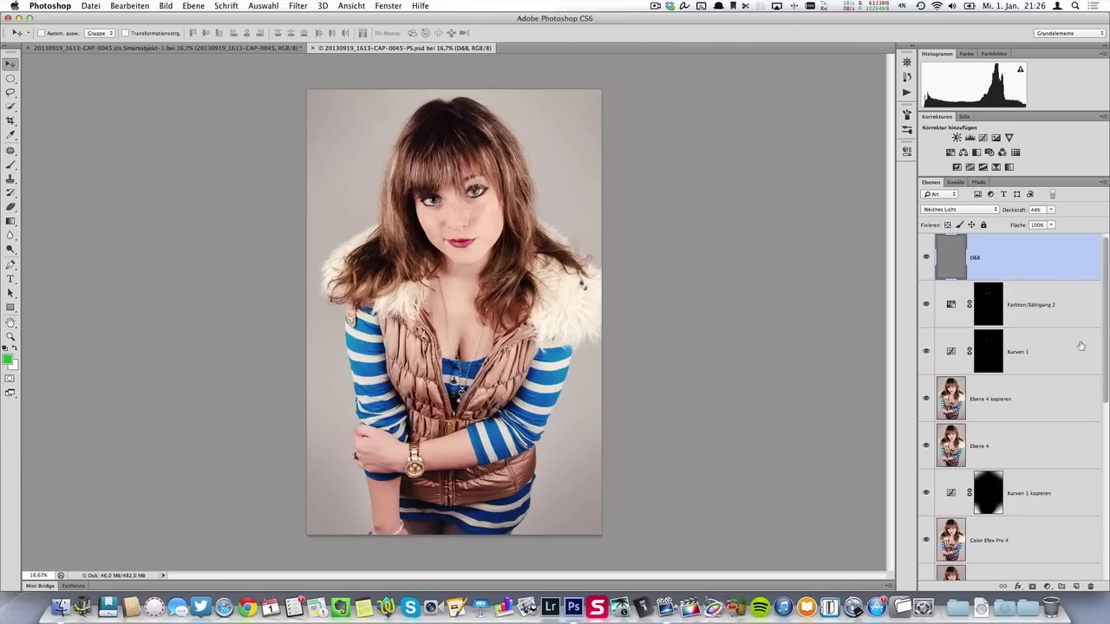
scroll(1102, 347, "down", 5)
scroll(1041, 434, "down", 5)
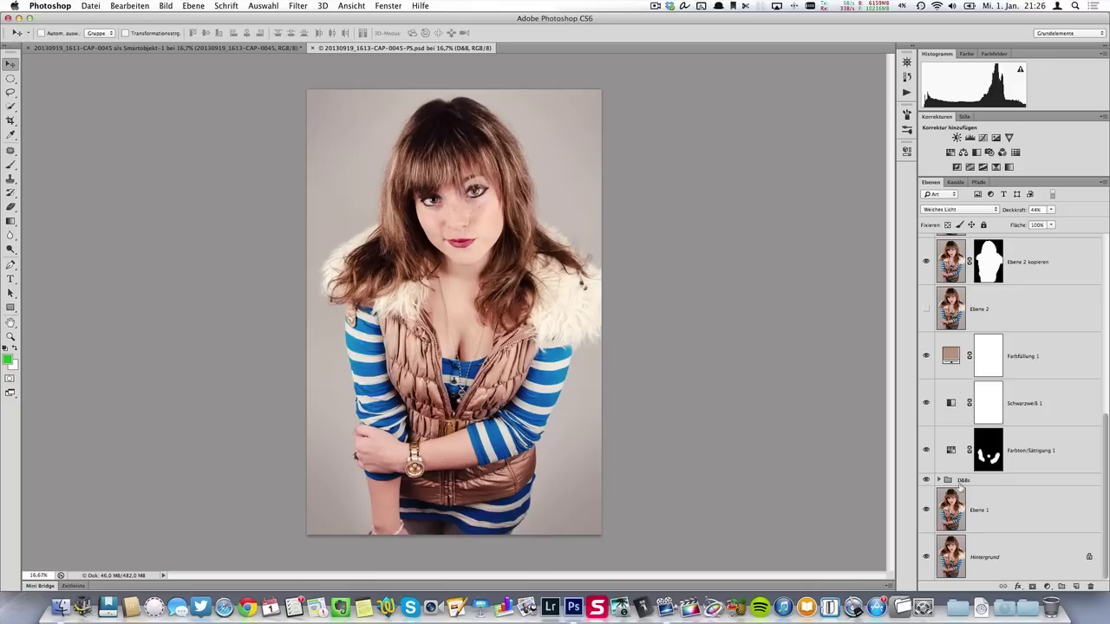
scroll(1041, 365, "up", 2)
scroll(986, 318, "up", 2)
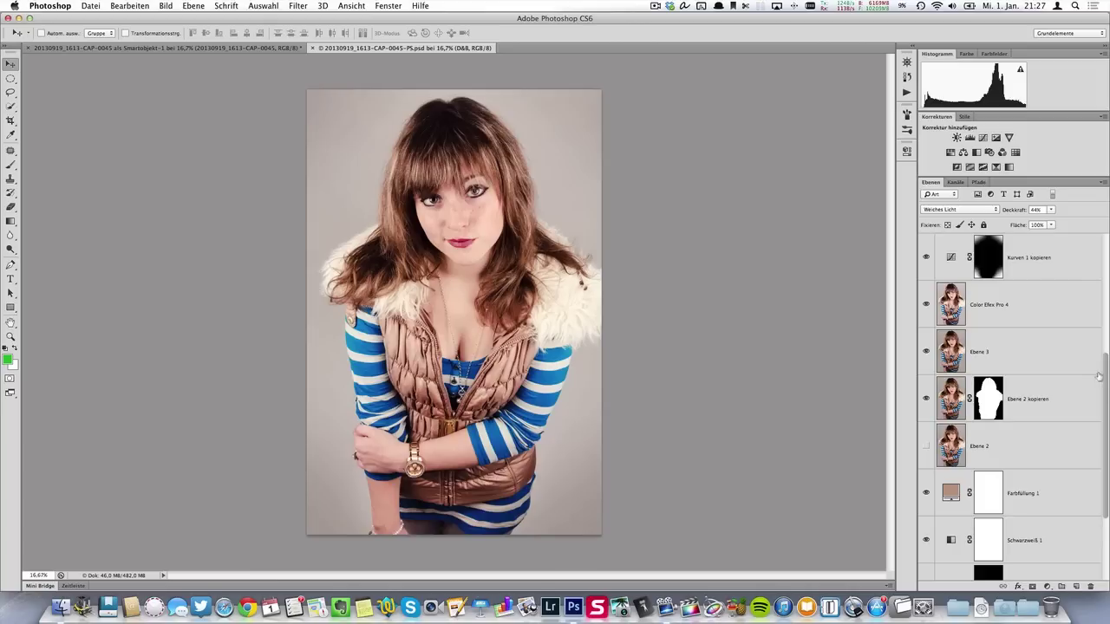
left_click_drag(1105, 371, 1107, 251)
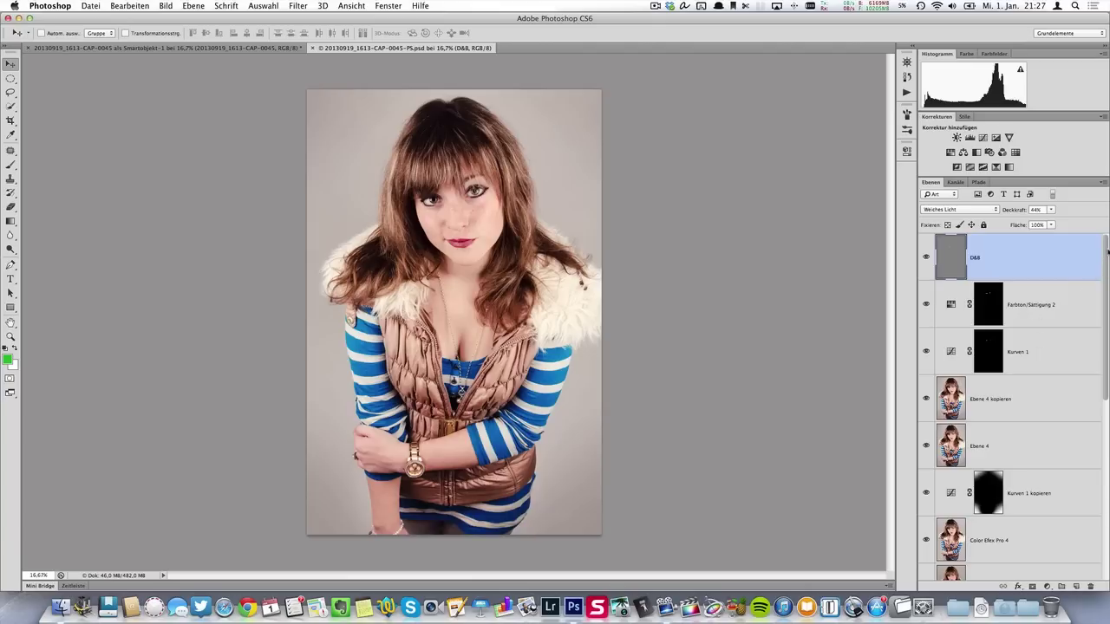
left_click_drag(1108, 251, 1098, 294)
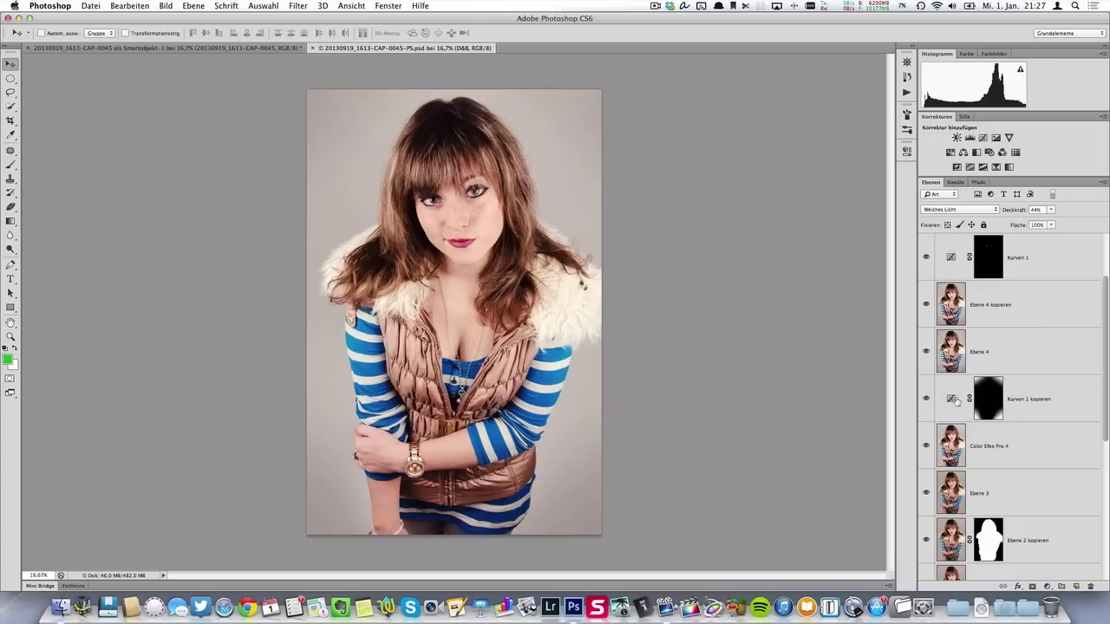
left_click_drag(1101, 396, 1099, 465)
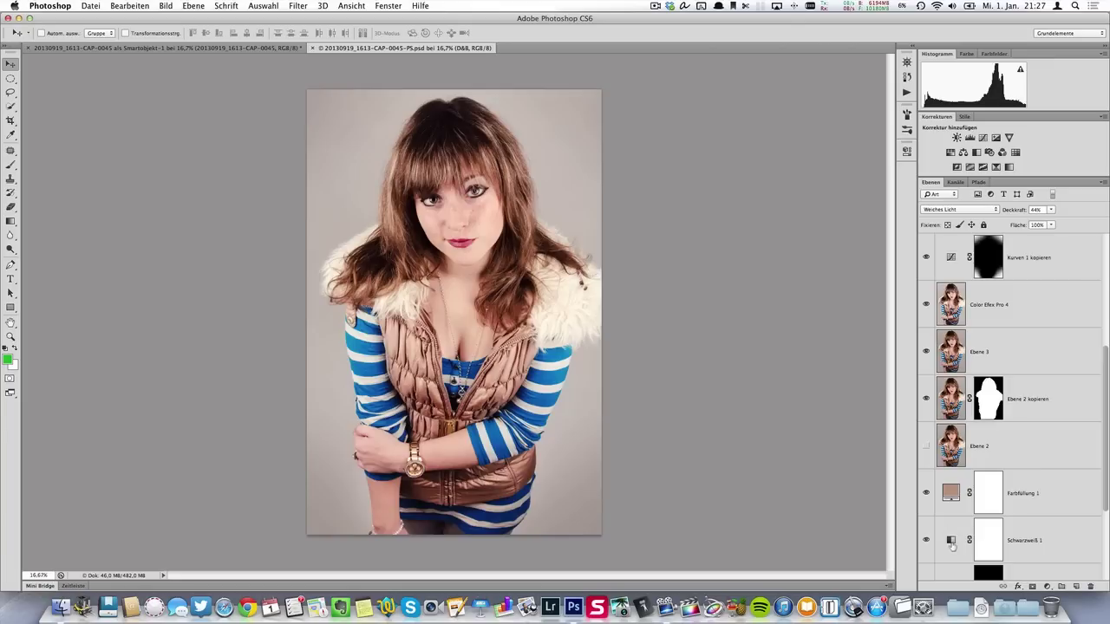
left_click(952, 544)
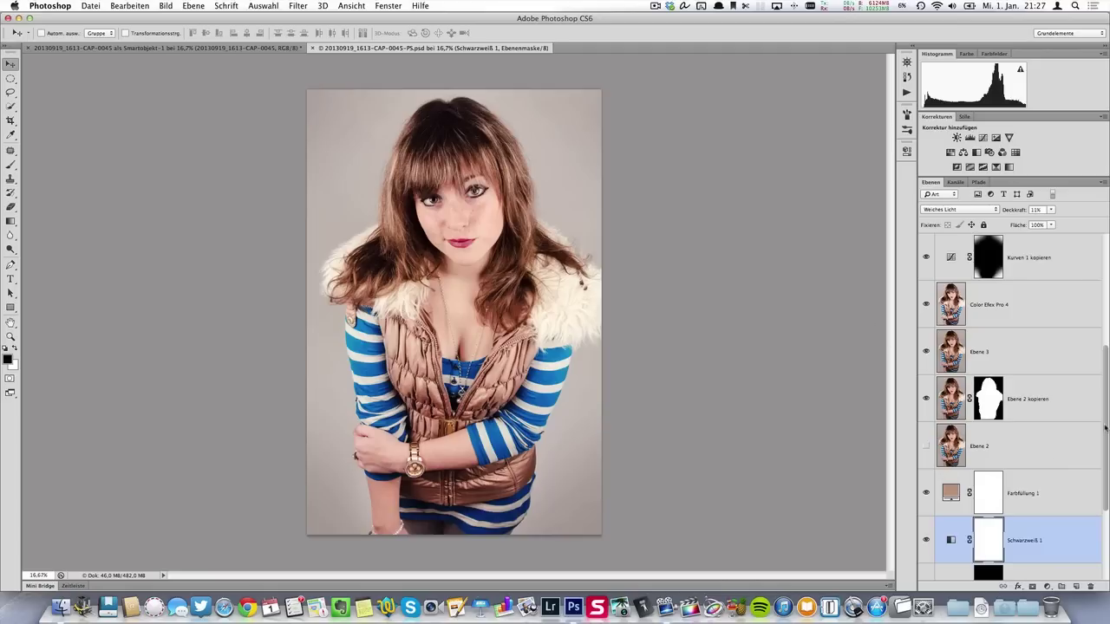
left_click_drag(1107, 429, 1108, 322)
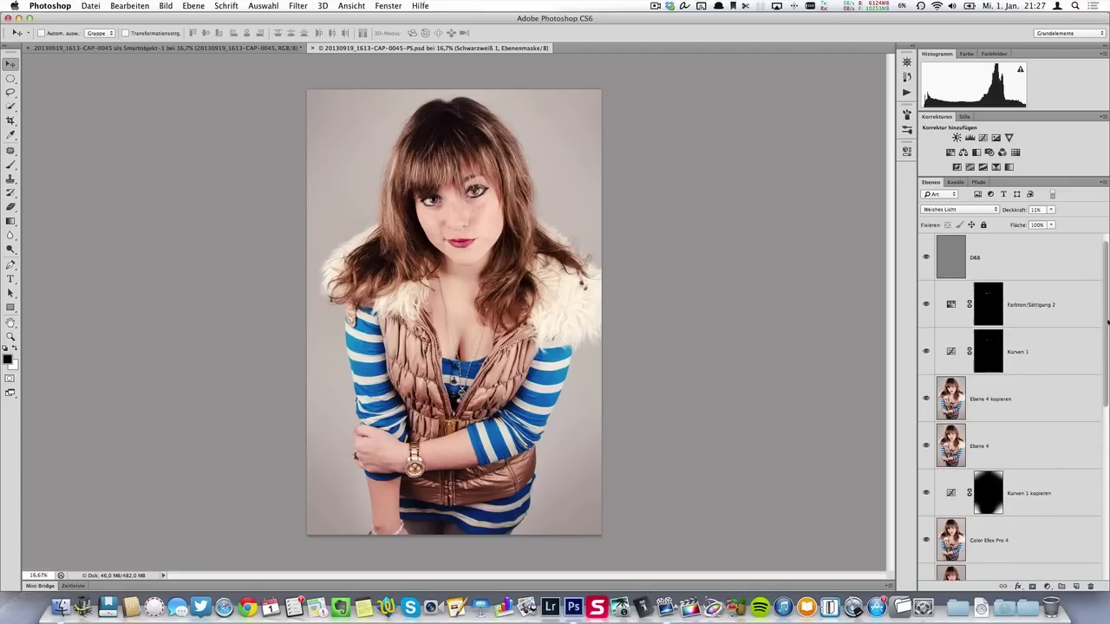
left_click(959, 250)
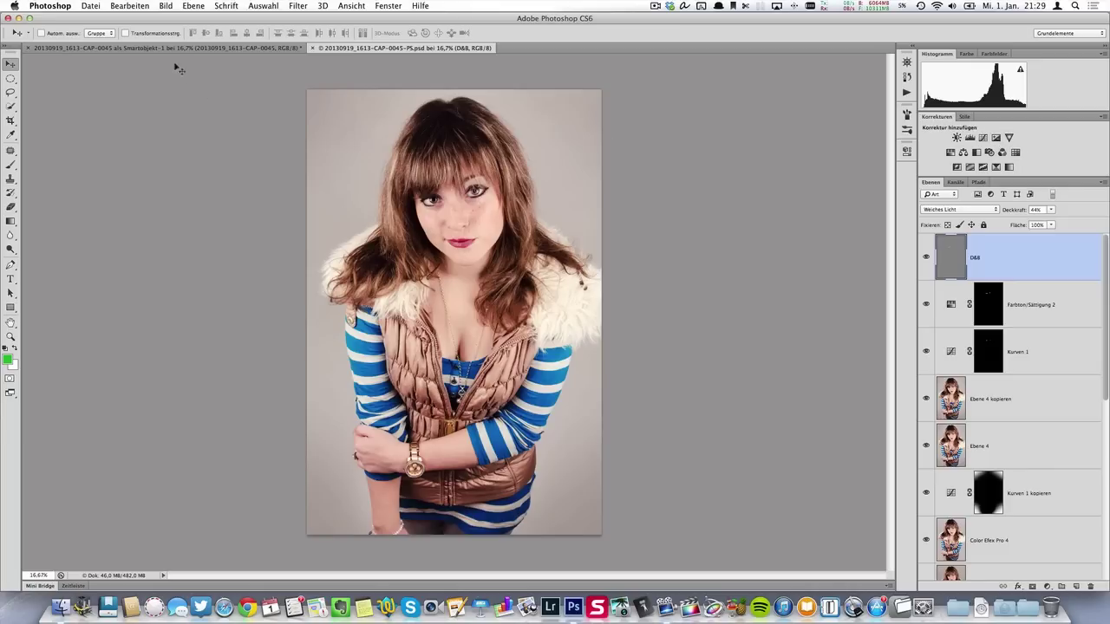
- Show the Bild menu's Korrekturen list of image adjustments
left_click(164, 7)
mouse_move(188, 39)
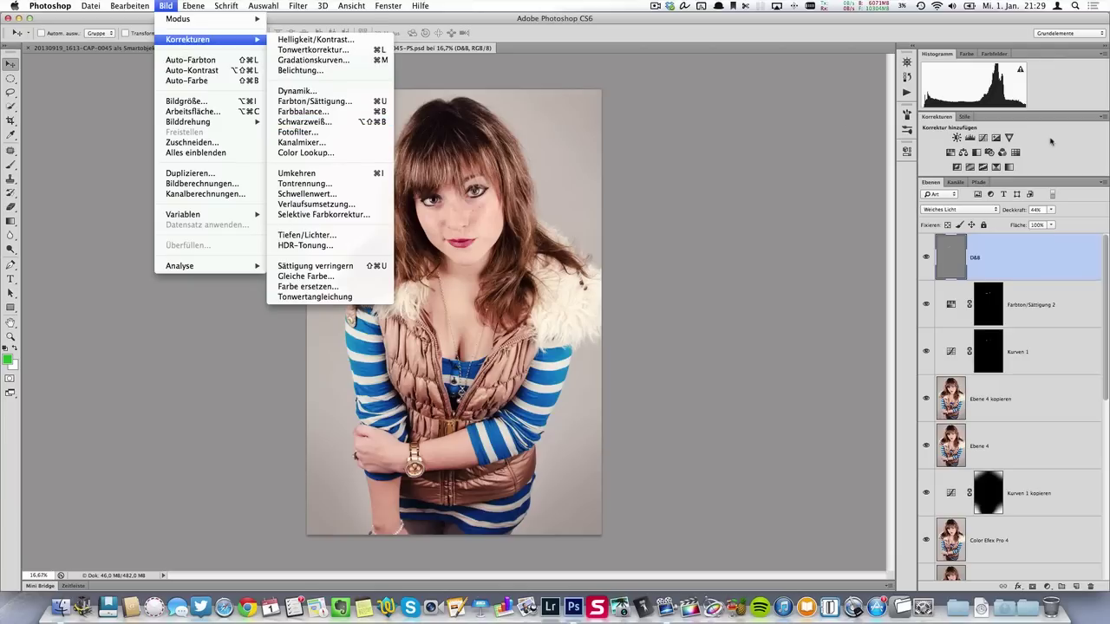
- Add a Schwarzweiß adjustment layer from the Korrekturen panel and collapse its properties
left_click(1053, 141)
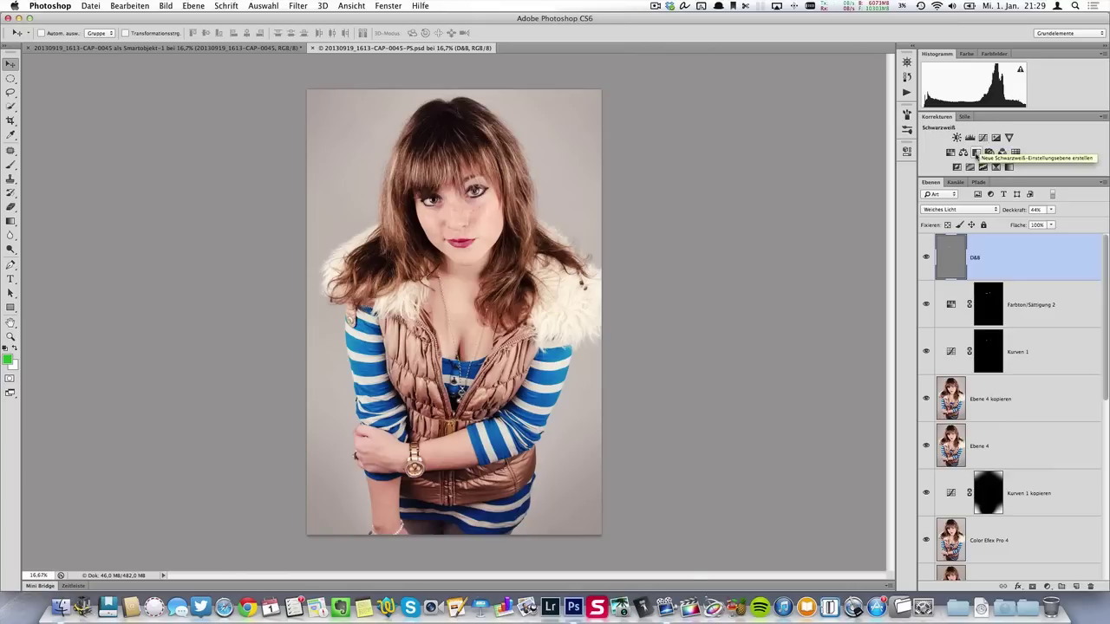
left_click(977, 154)
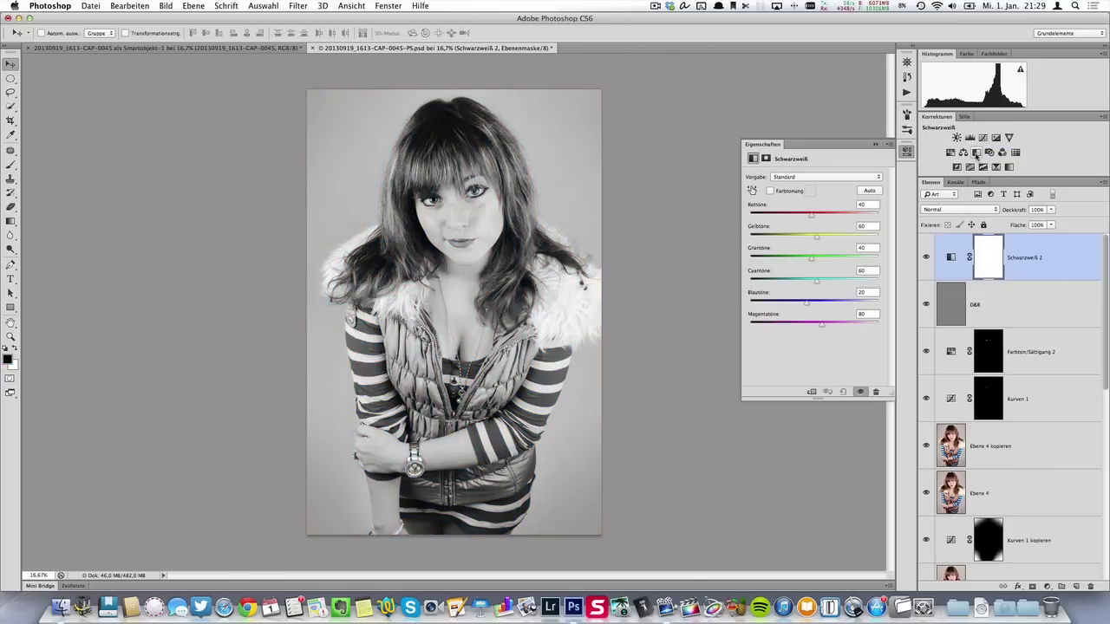
left_click(906, 151)
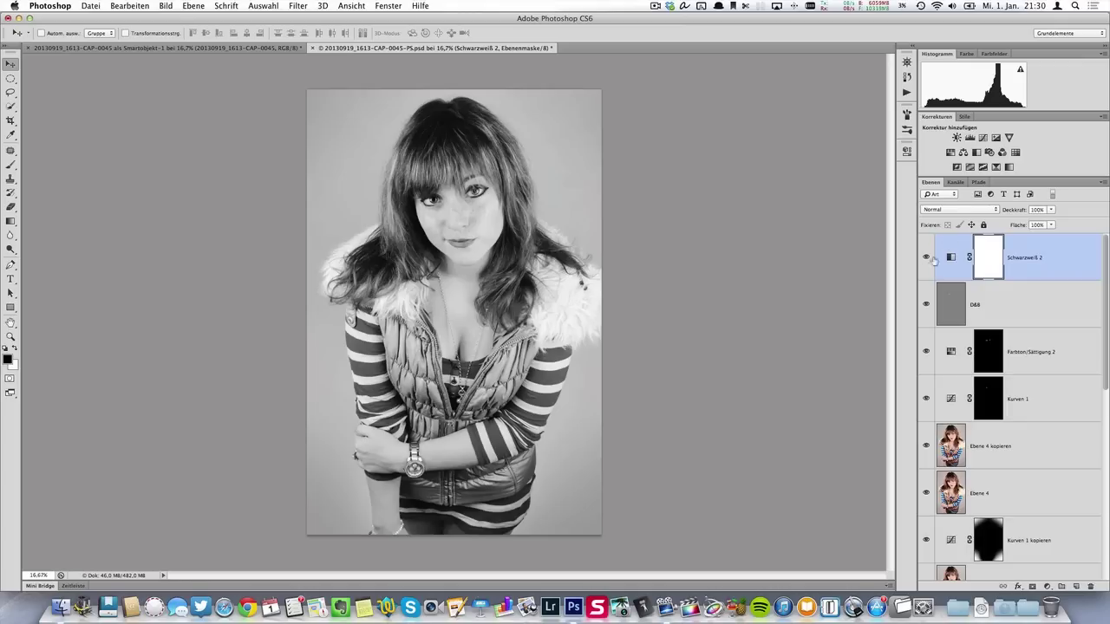
left_click(926, 258)
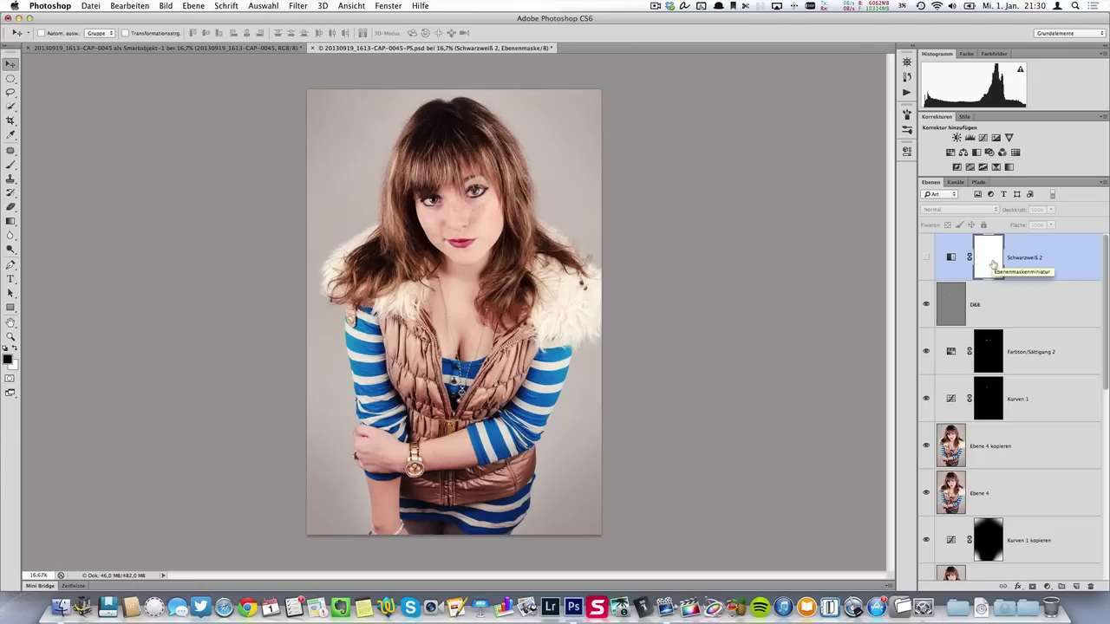
left_click(926, 257)
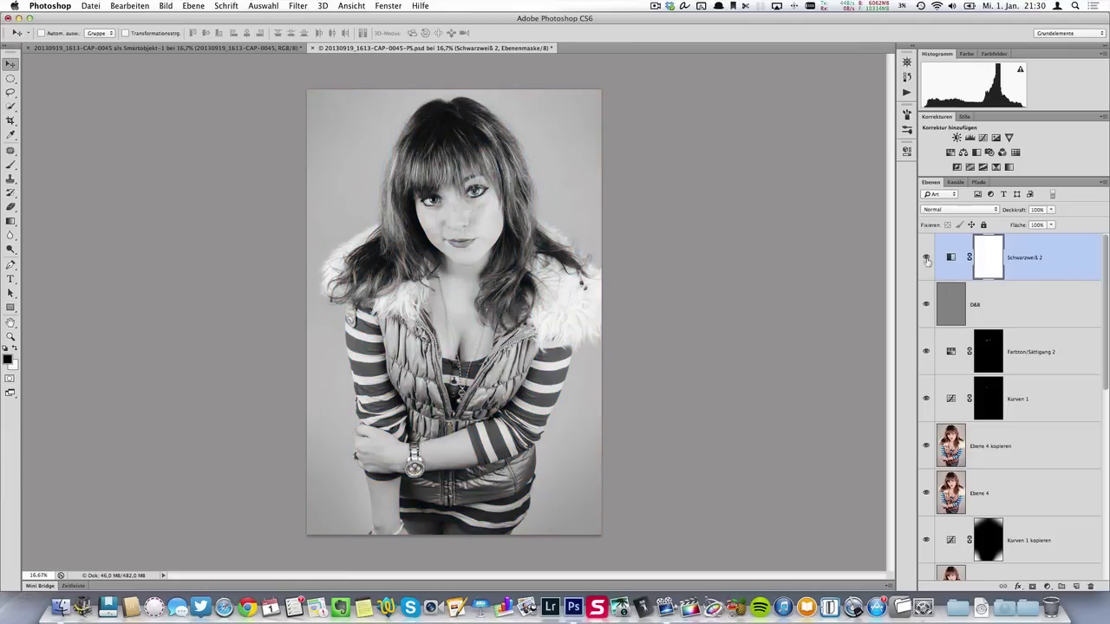
left_click(926, 259)
left_click_drag(1023, 214, 990, 212)
left_click_drag(989, 211, 994, 212)
mouse_move(1012, 214)
left_mouse_down()
mouse_move(1000, 212)
mouse_move(1029, 211)
left_mouse_up()
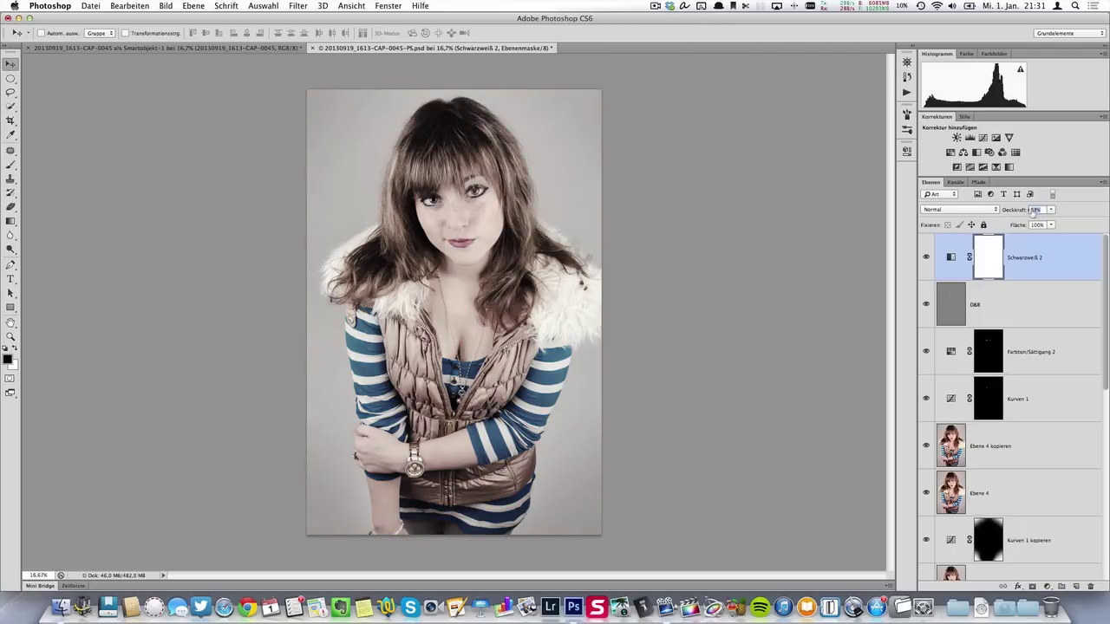
left_click_drag(1029, 211, 972, 211)
left_click(925, 257)
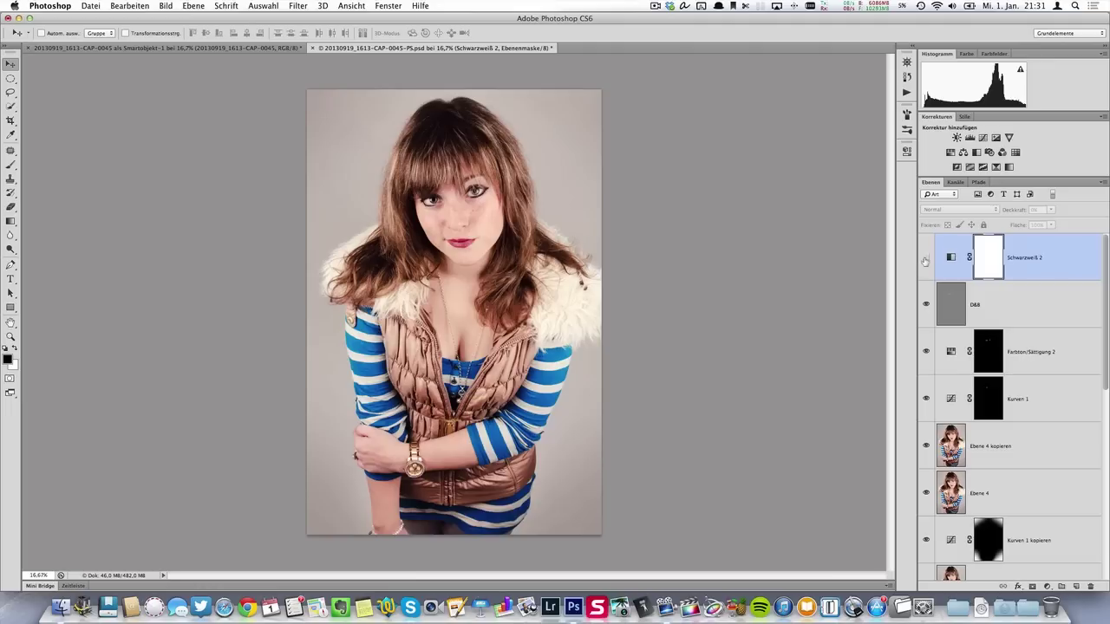
left_click(926, 257)
left_click_drag(1011, 211, 1086, 211)
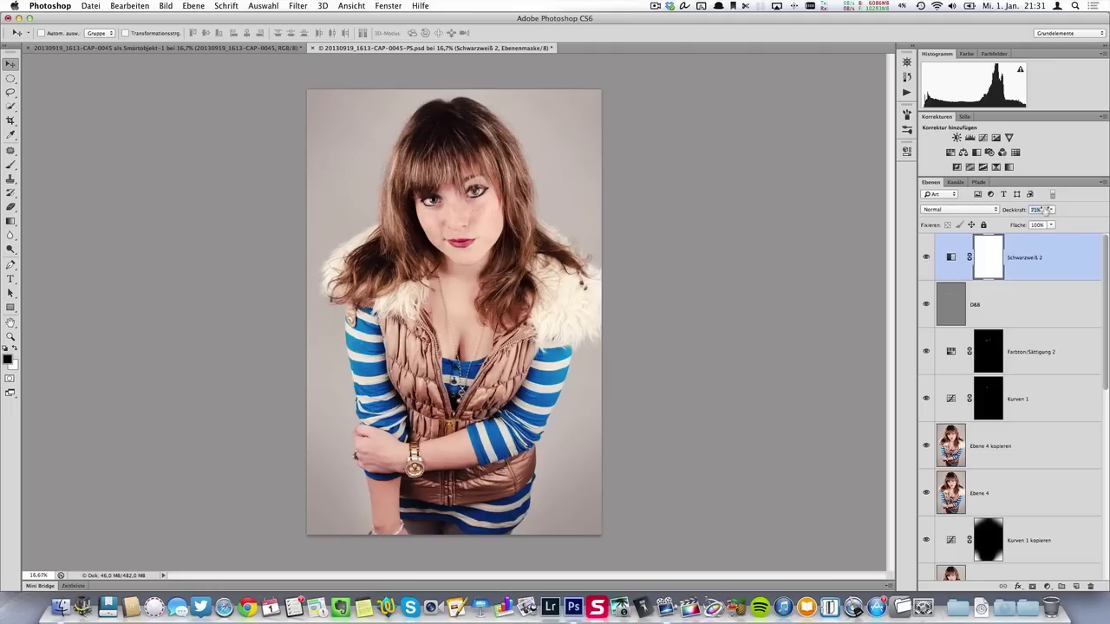
- Try the Weiches Licht blend mode on the black-and-white layer
left_click(969, 210)
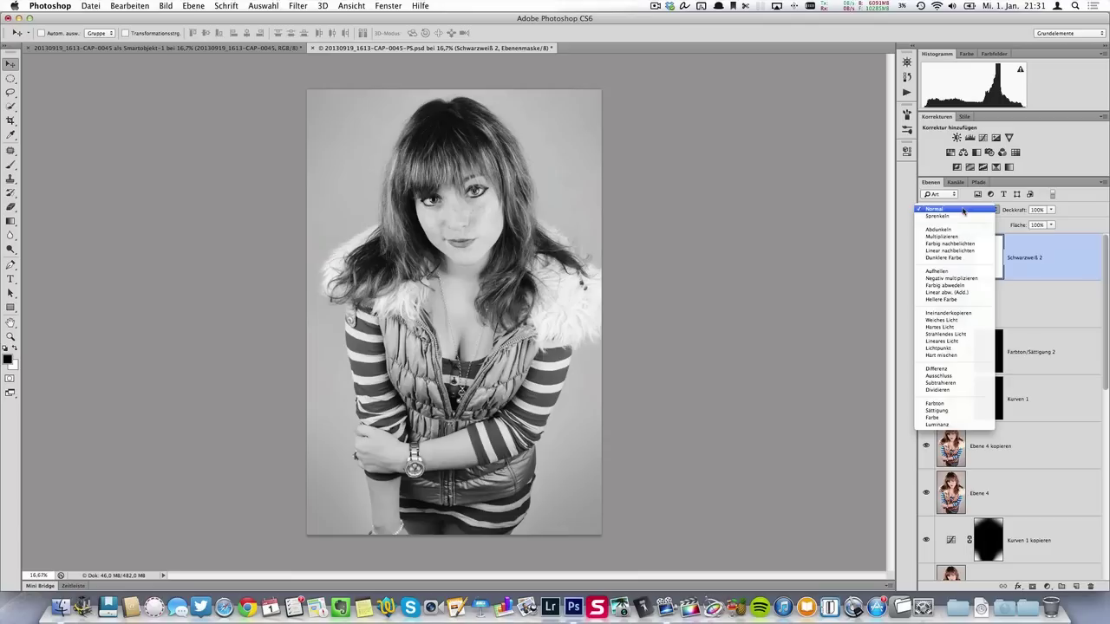
left_click(963, 211)
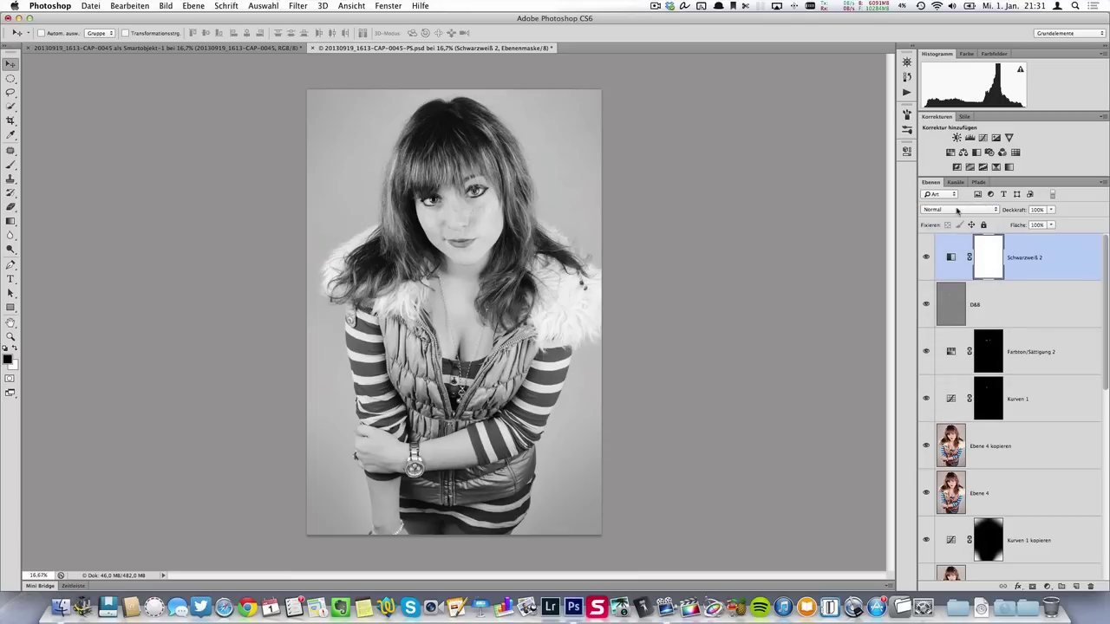
left_click(954, 211)
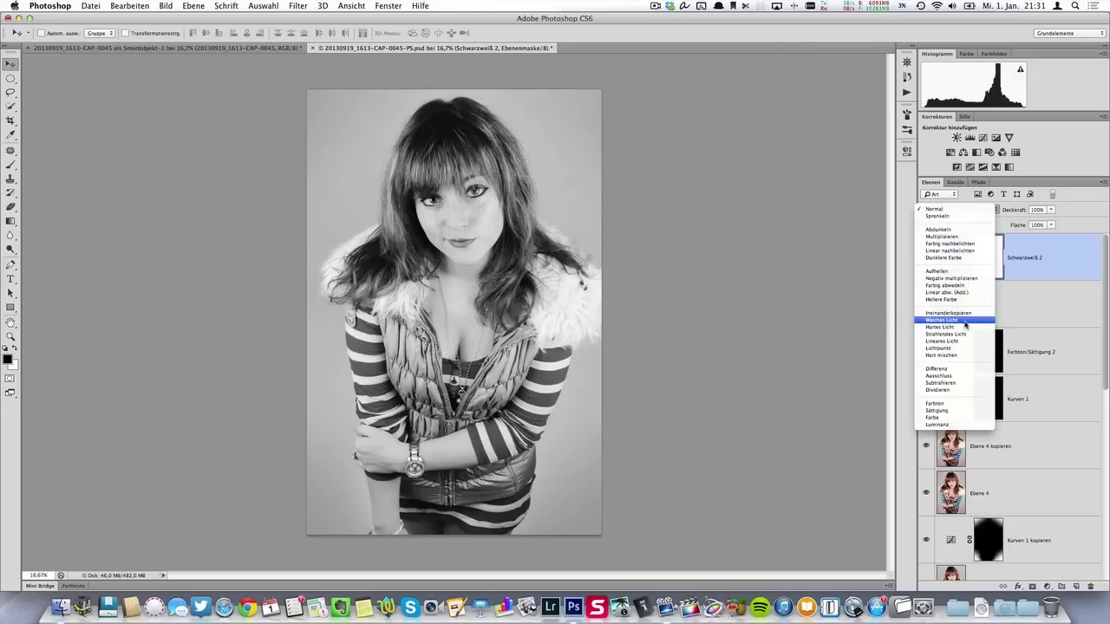
left_click(971, 321)
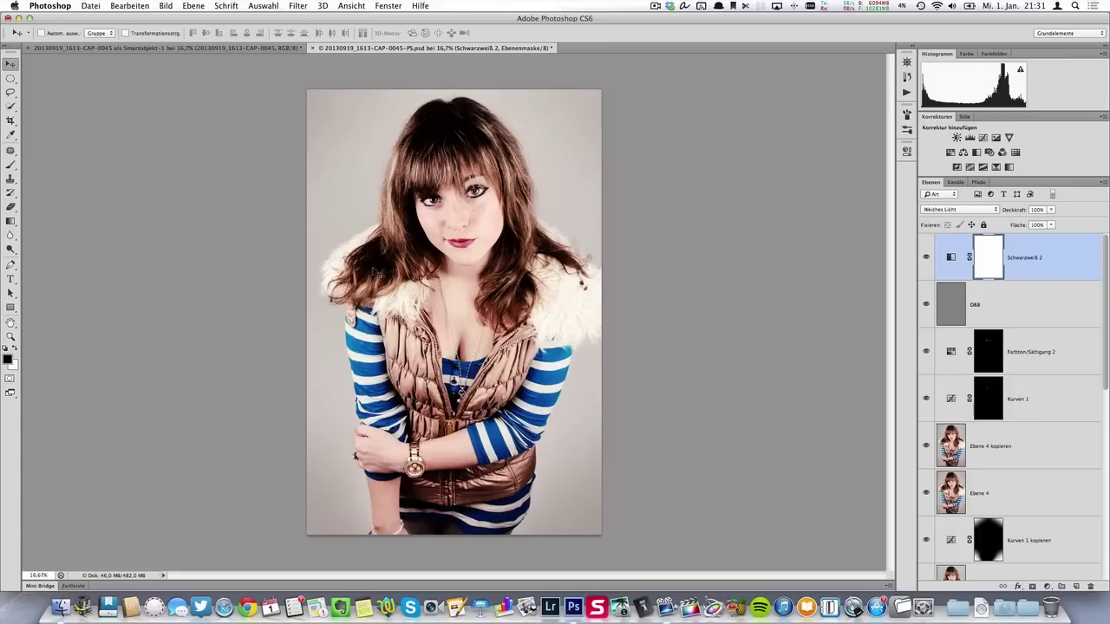
- Toggle Schwarzweiß 2's visibility to compare, then set its blend mode to Normal
left_click(926, 257)
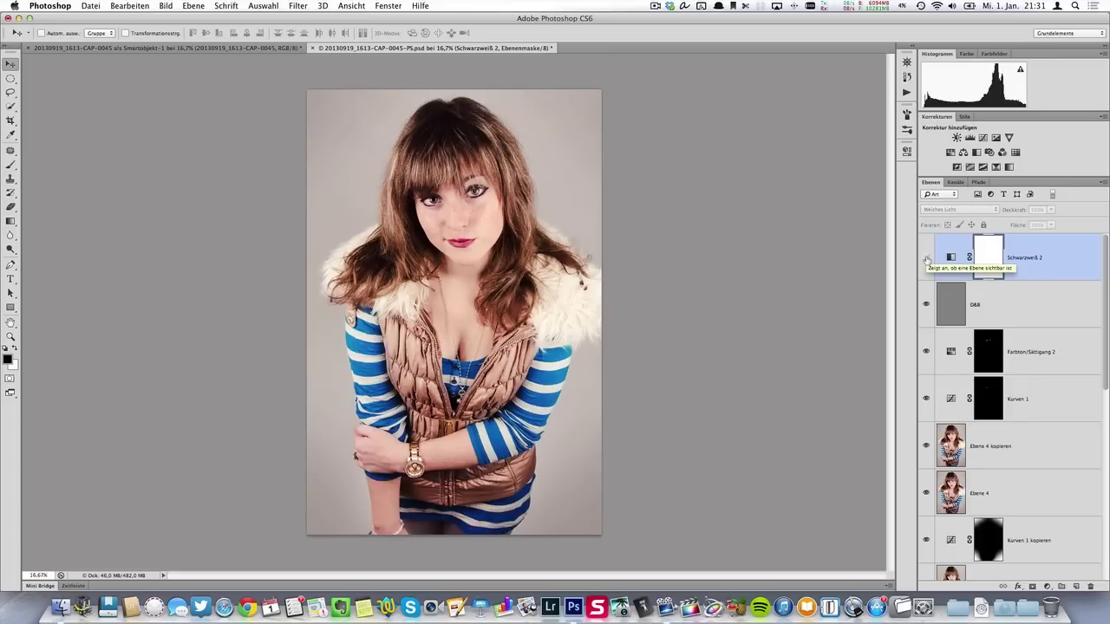
left_click(926, 257)
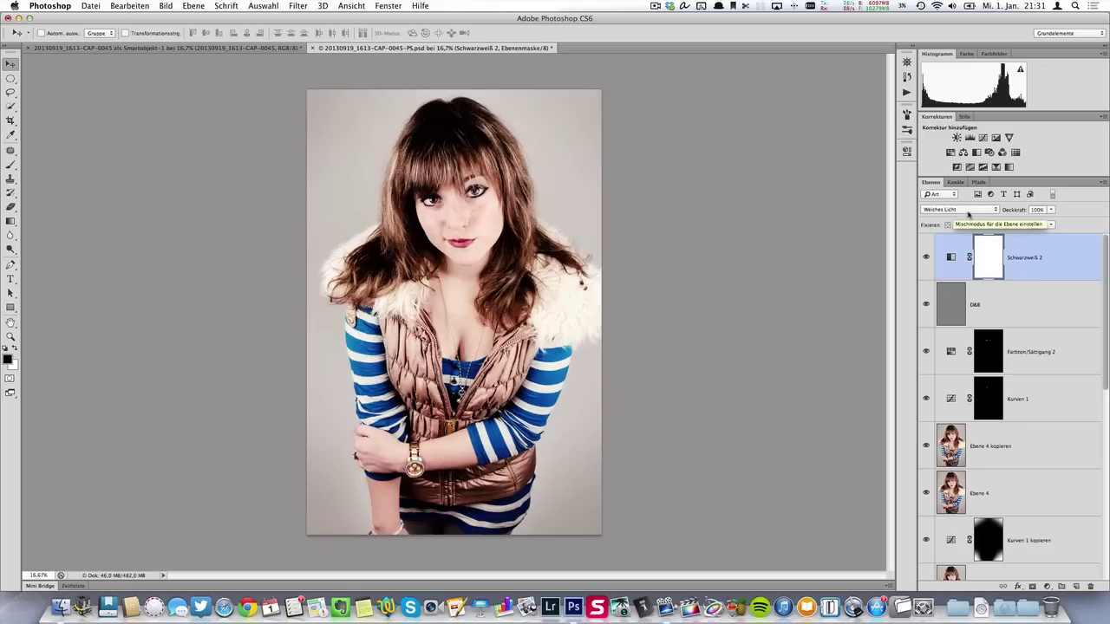
left_click(968, 214)
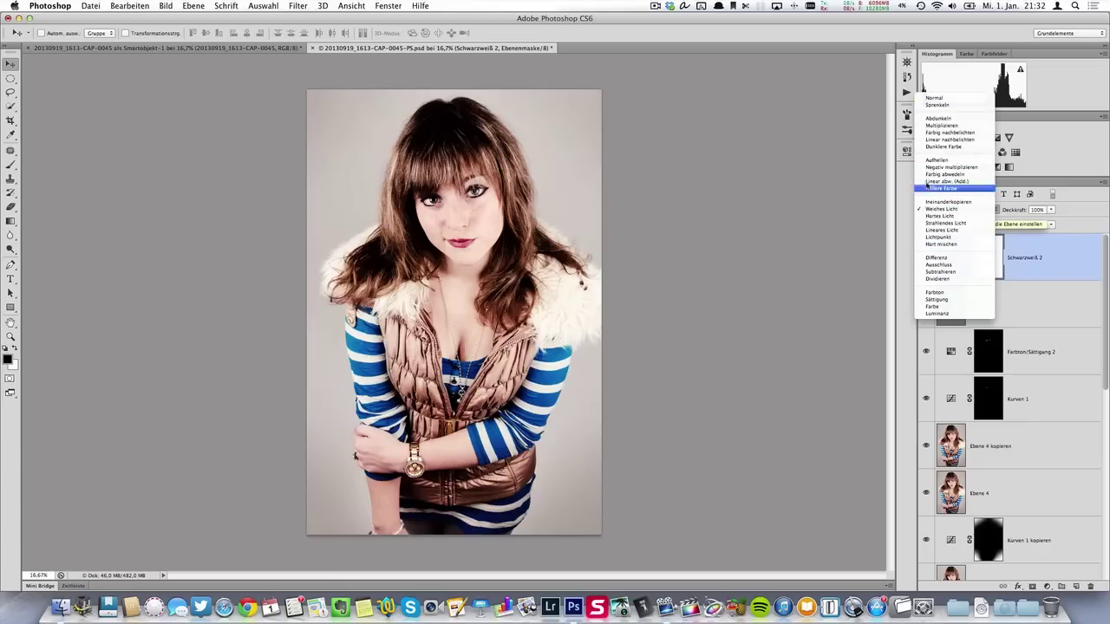
left_click(935, 98)
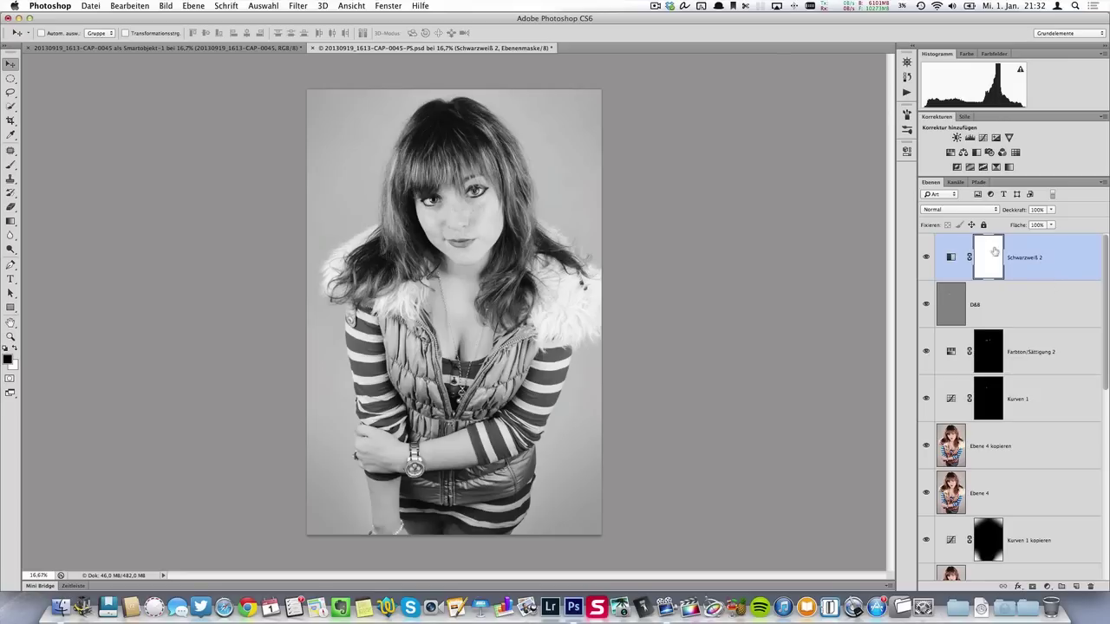
- Raise the black-and-white conversion's reds to 67 and slightly lower the layer opacity
left_click(951, 256)
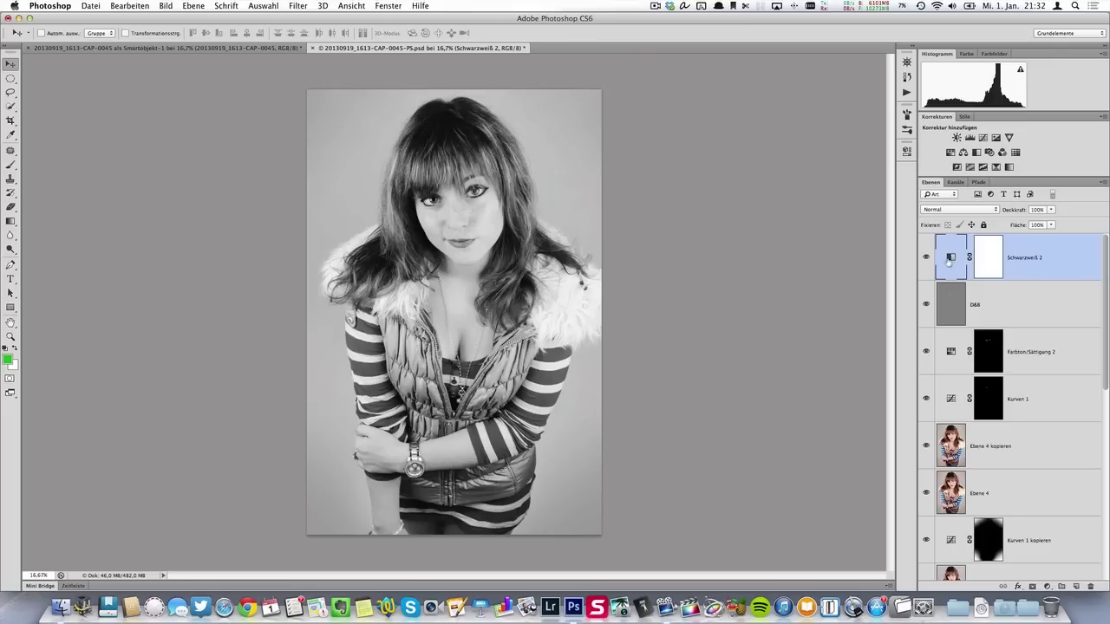
double_click(951, 257)
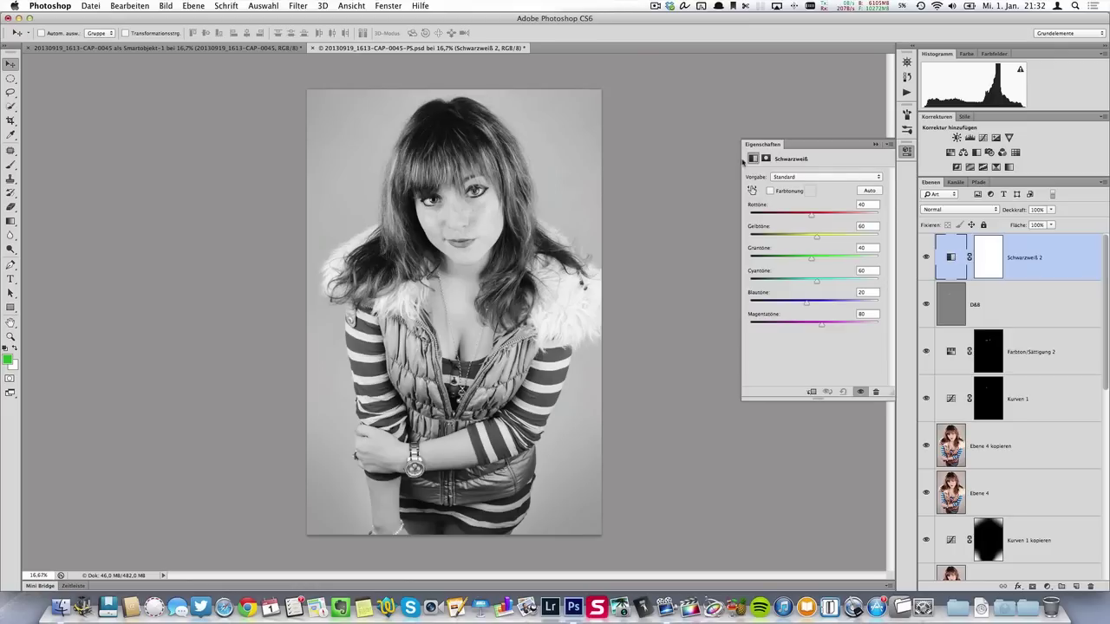
mouse_move(812, 215)
left_mouse_down()
mouse_move(813, 245)
mouse_move(828, 245)
mouse_move(818, 216)
left_mouse_up()
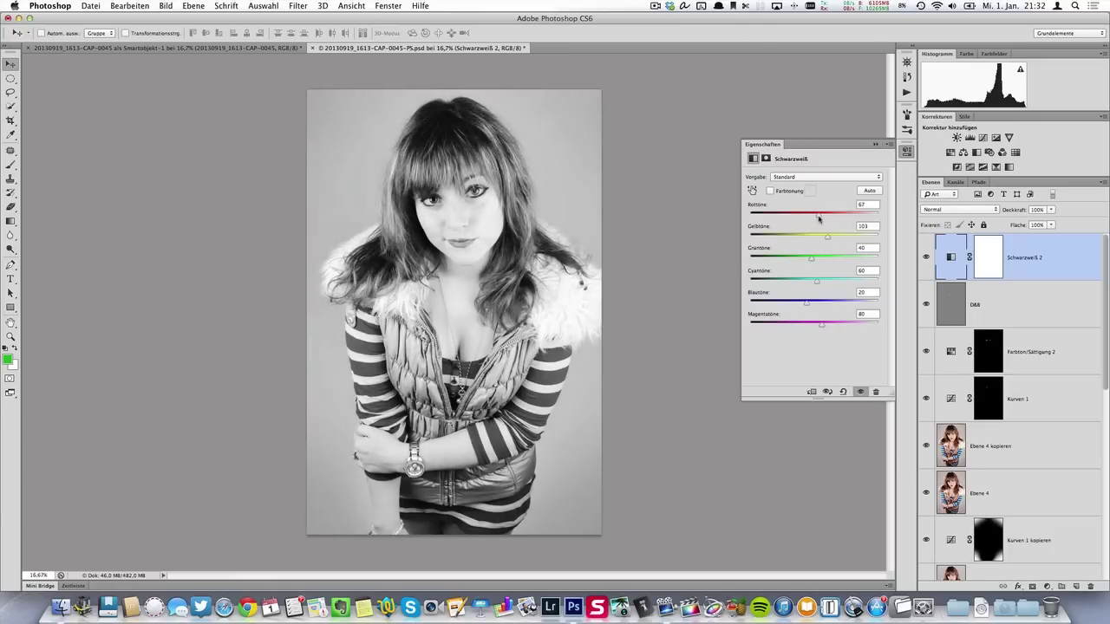
left_click_drag(814, 258, 812, 260)
left_click(908, 152)
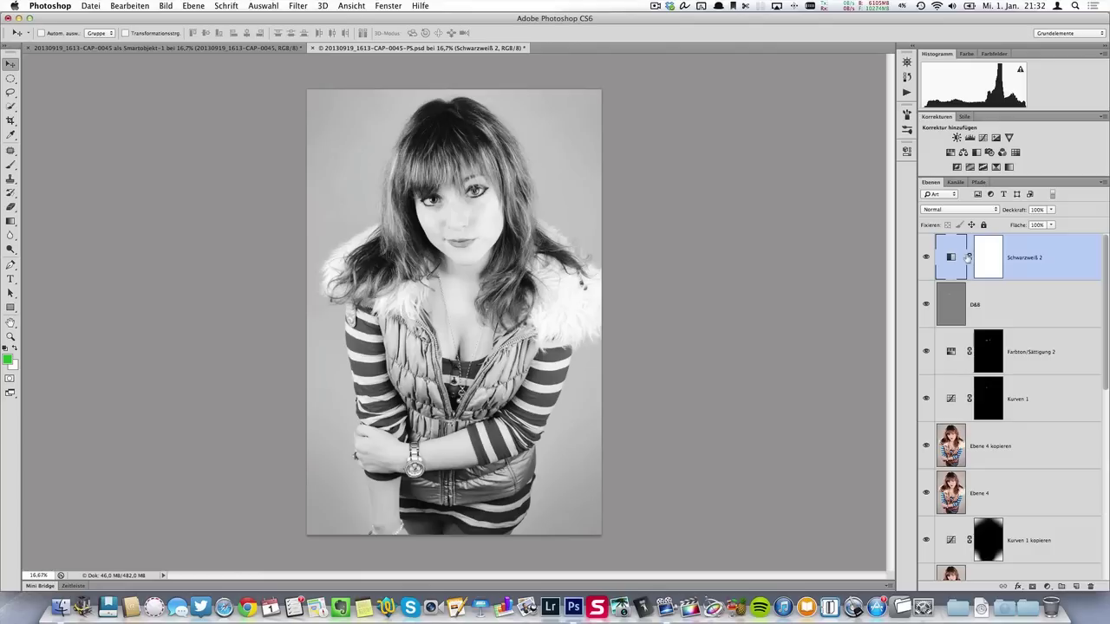
mouse_move(1017, 211)
left_mouse_down()
mouse_move(1005, 212)
mouse_move(1040, 201)
left_mouse_up()
- Darken the blues to -49, then drag Schwarzweiß 2 toward the trash
double_click(947, 253)
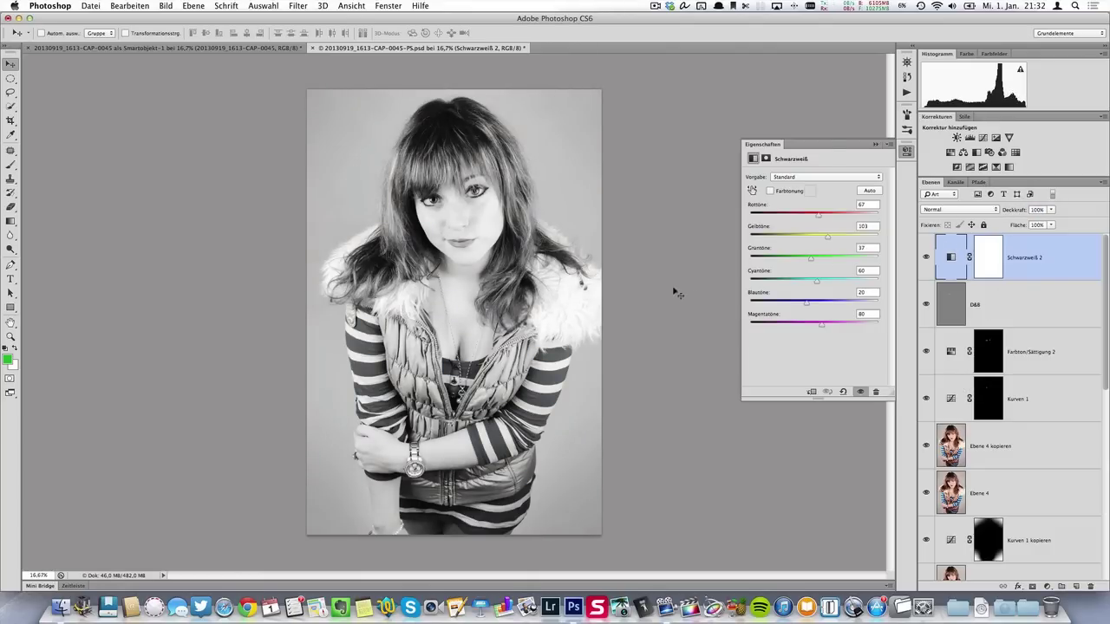
left_click_drag(807, 306, 787, 307)
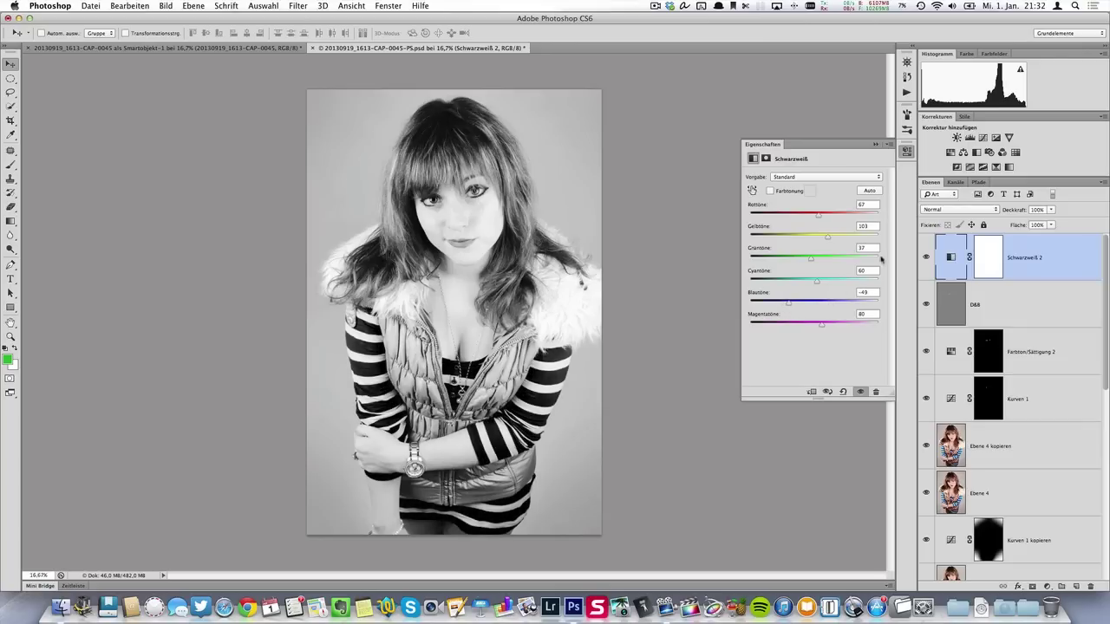
left_click(906, 150)
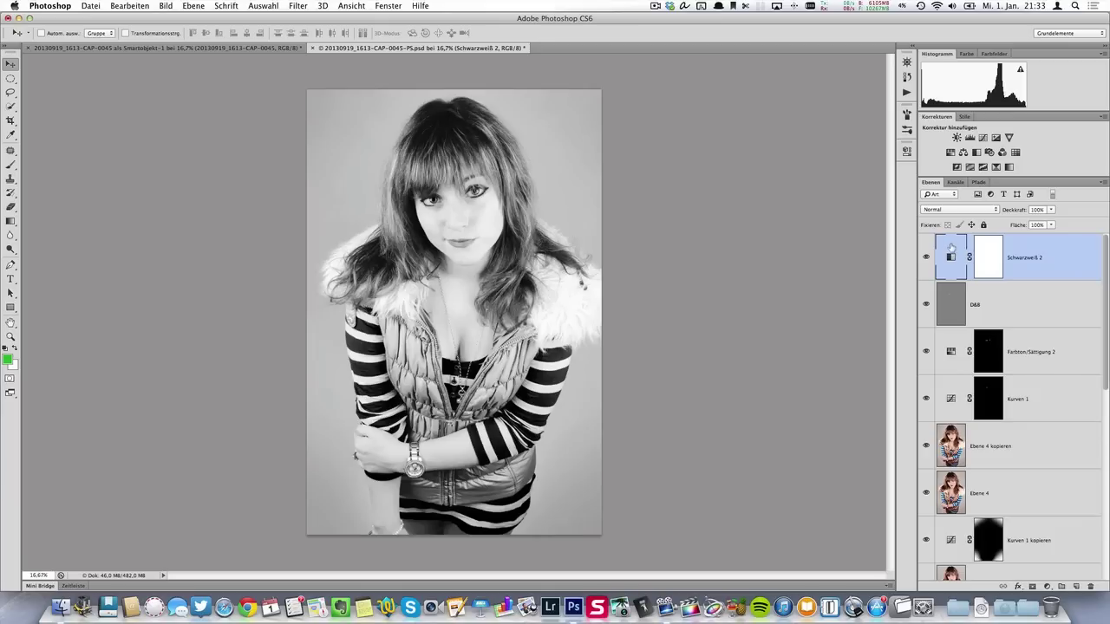
mouse_move(951, 249)
left_mouse_down()
mouse_move(1010, 451)
mouse_move(1090, 587)
left_mouse_up()
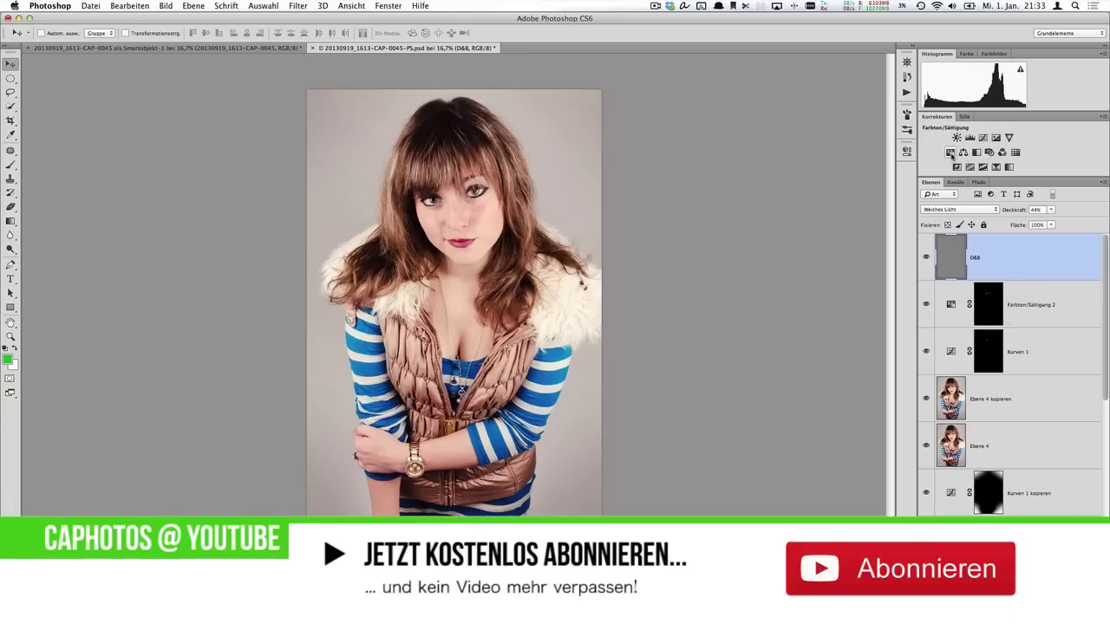
- Try a Hue/Saturation layer with lowered Sättigung and Farbton, then drag it to the trash
left_click(951, 154)
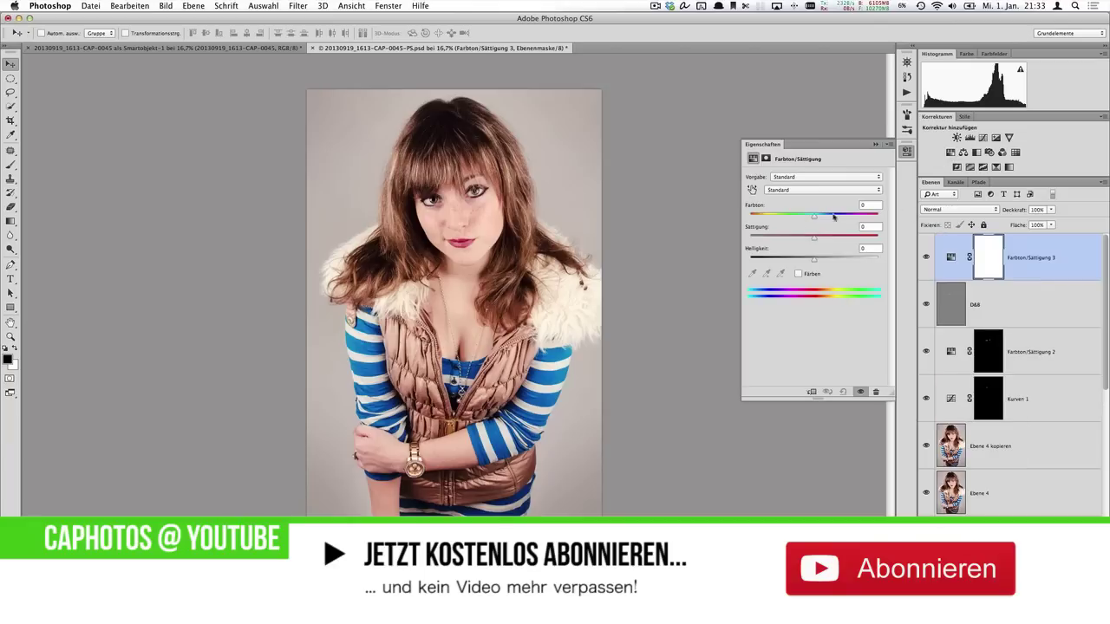
left_click_drag(813, 236, 792, 240)
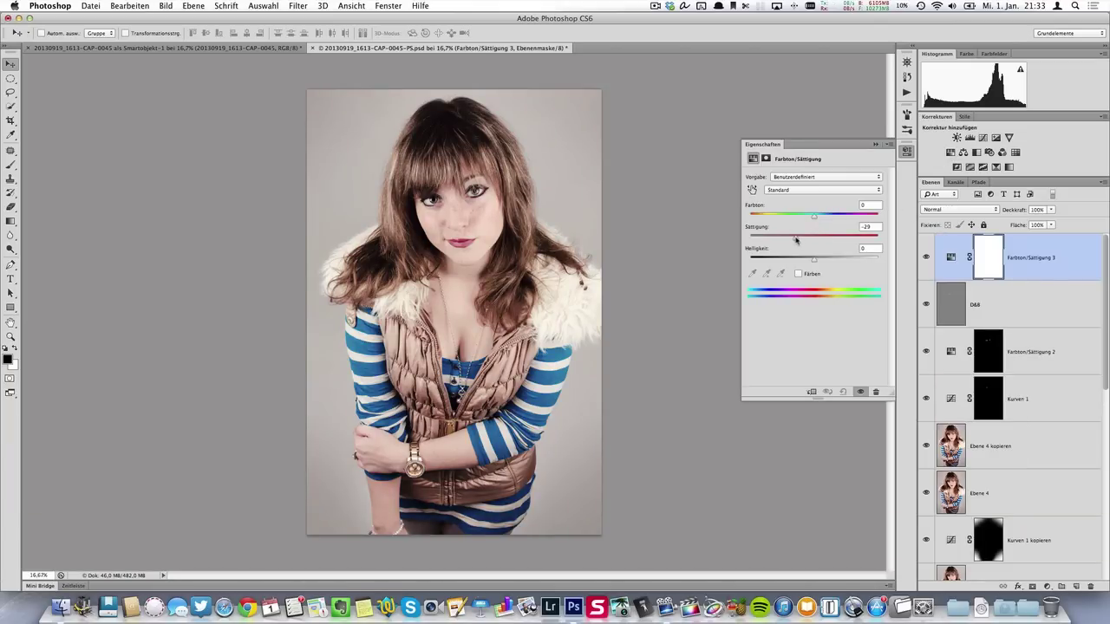
left_click_drag(814, 216, 808, 219)
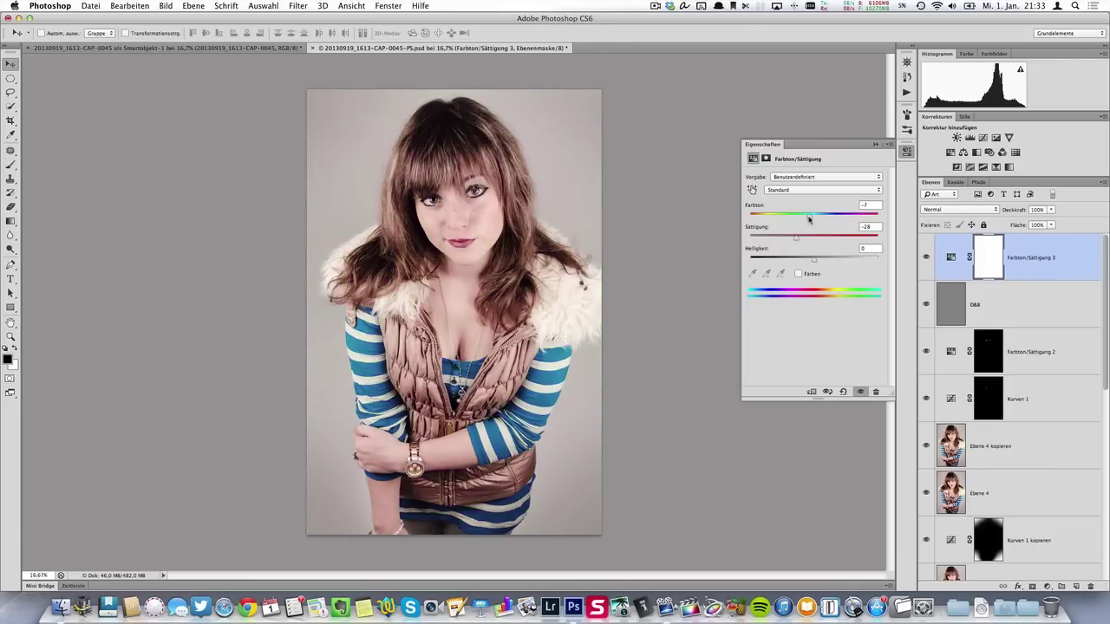
left_click(926, 259)
left_click(927, 259)
left_click(926, 259)
left_click_drag(948, 257, 1092, 579)
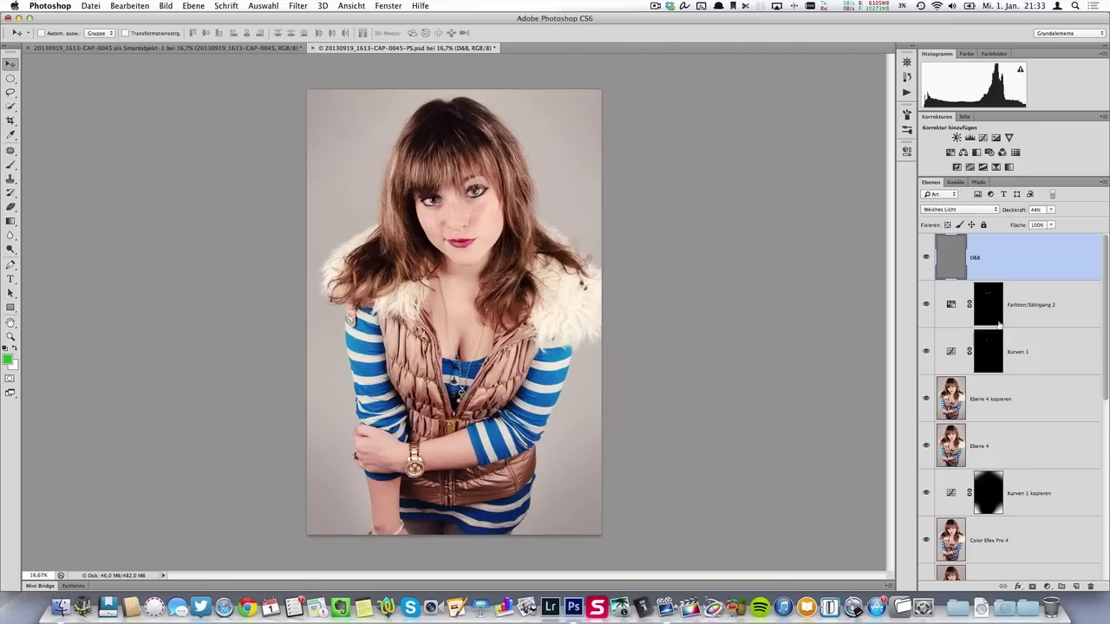
- Select the Elliptical Marquee tool and add a Schwarzweiß black-and-white adjustment layer
left_click(12, 79)
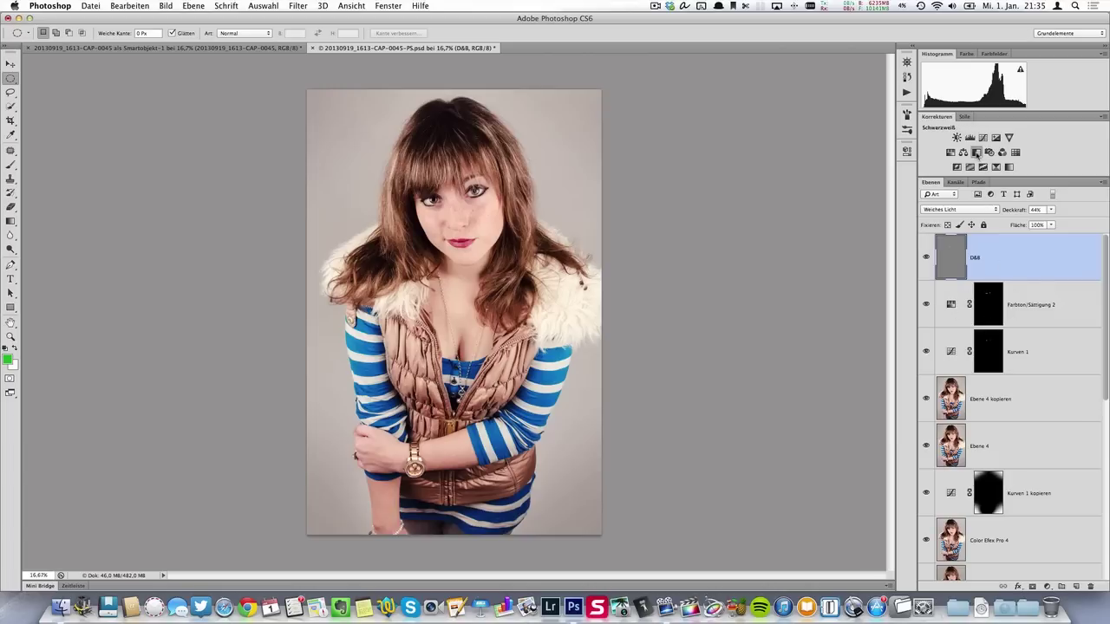
left_click(977, 153)
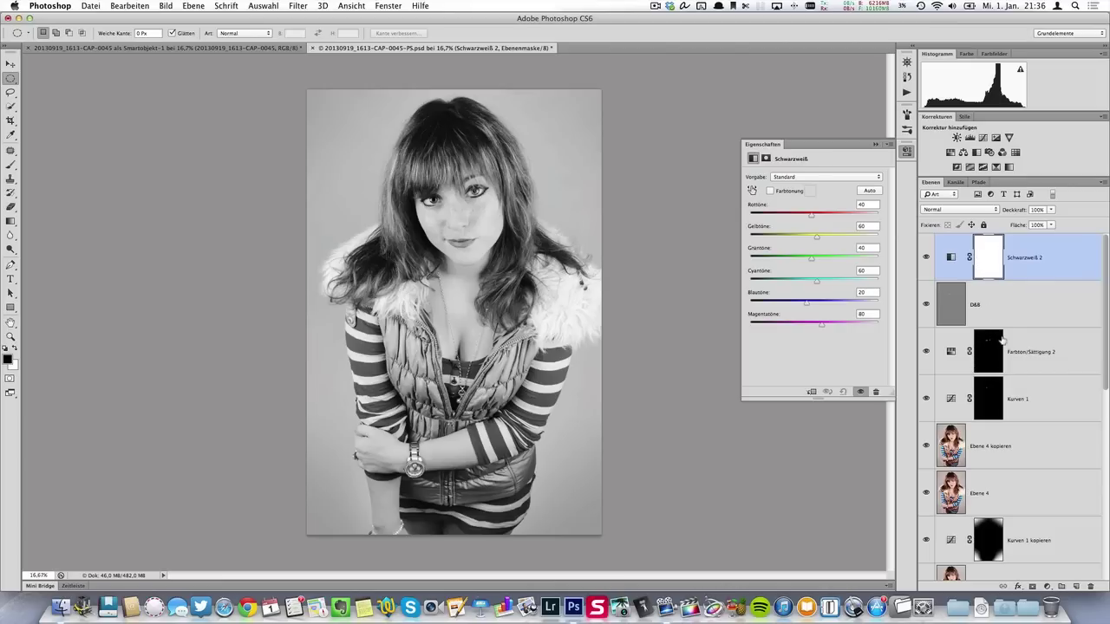
- Collapse the Schwarzweiß 2 Eigenschaften panel
left_click(906, 150)
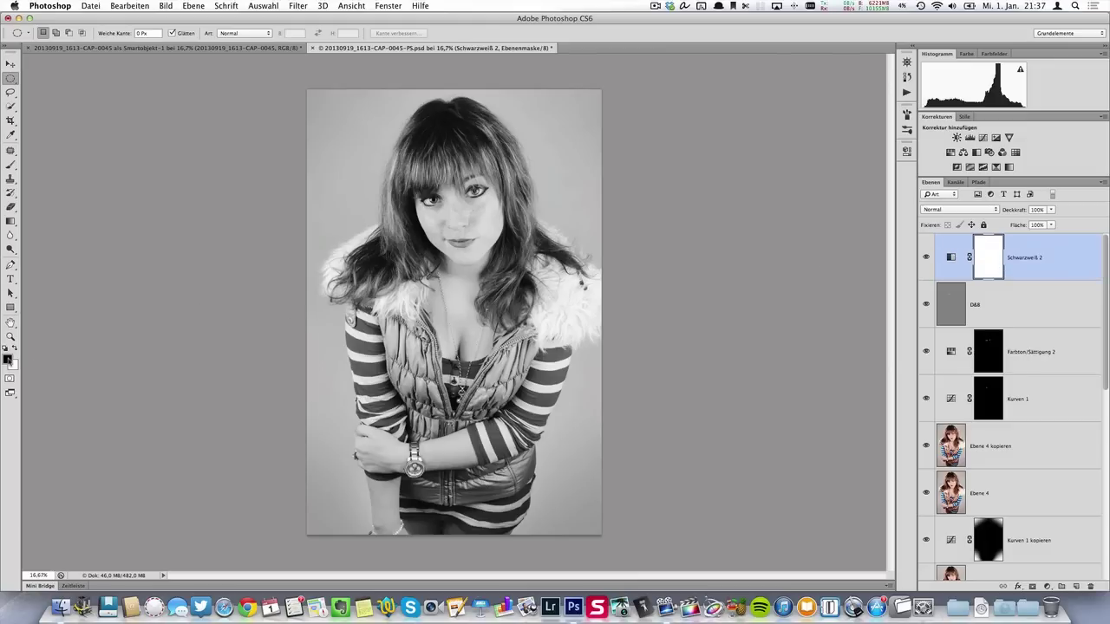
- Fill the Schwarzweiß 2 mask with black using the Paint Bucket tool
left_click(11, 221)
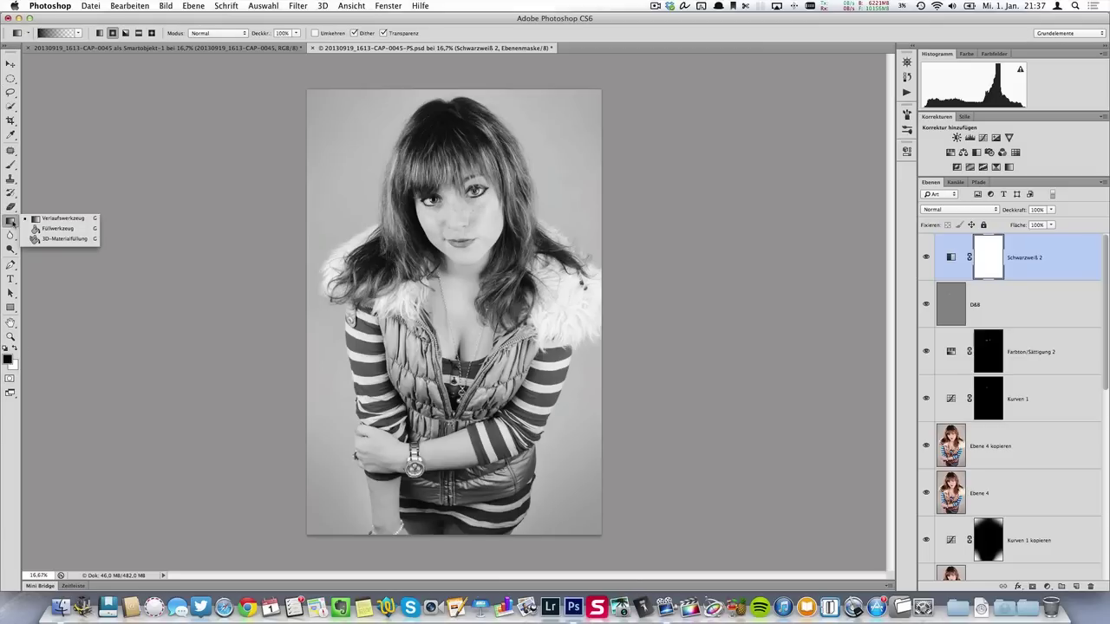
left_click(58, 229)
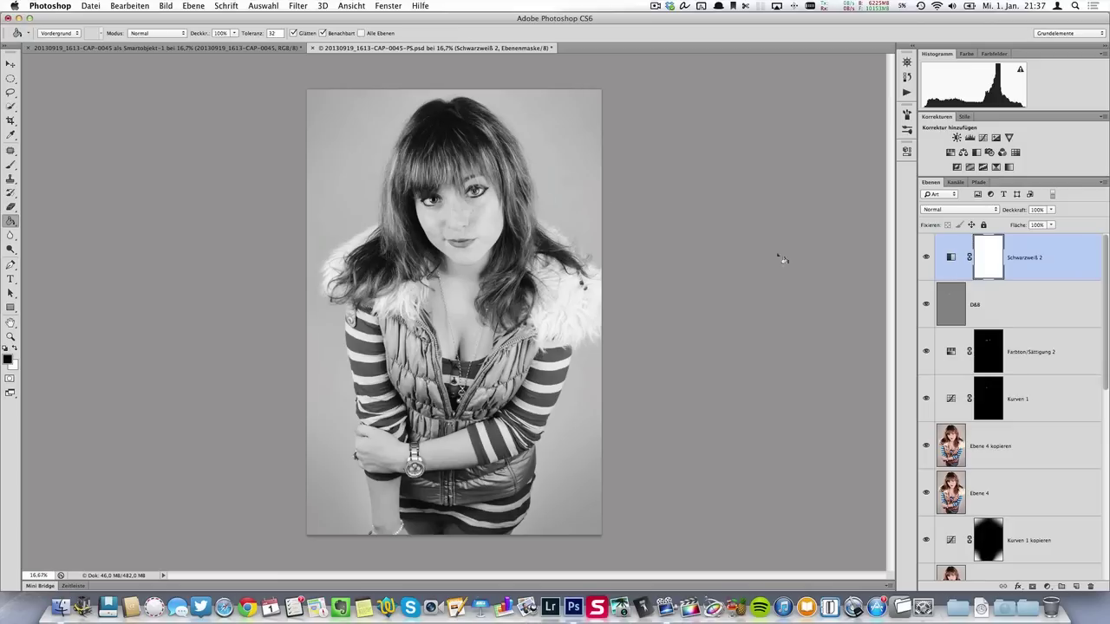
left_click(579, 156)
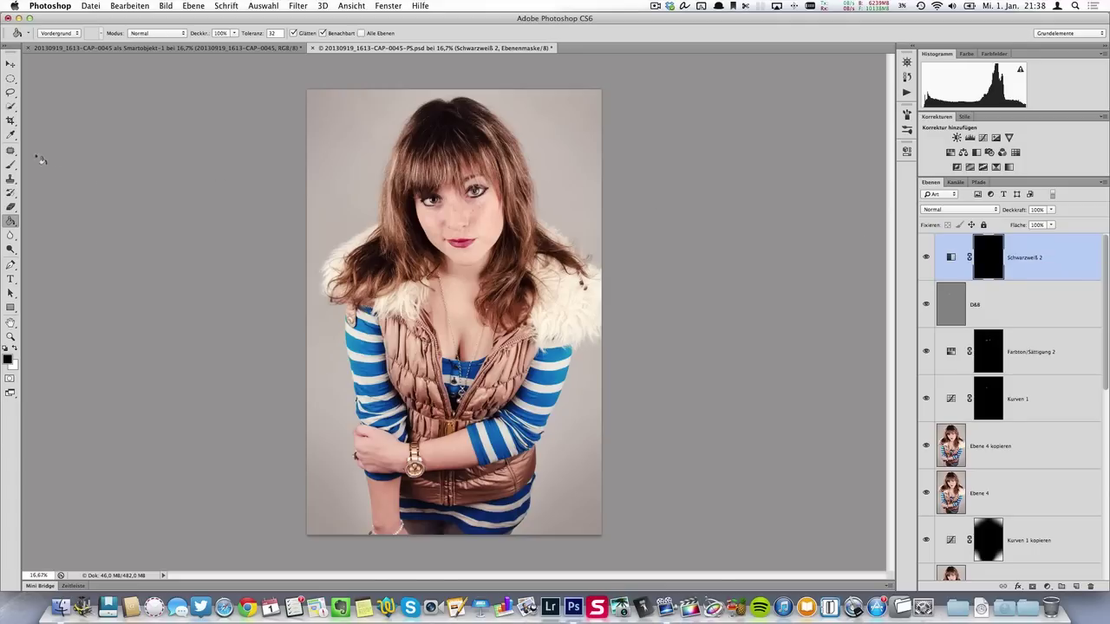
- Brush white on the Schwarzweiß 2 mask over the blue sleeve stripes
left_click(13, 165)
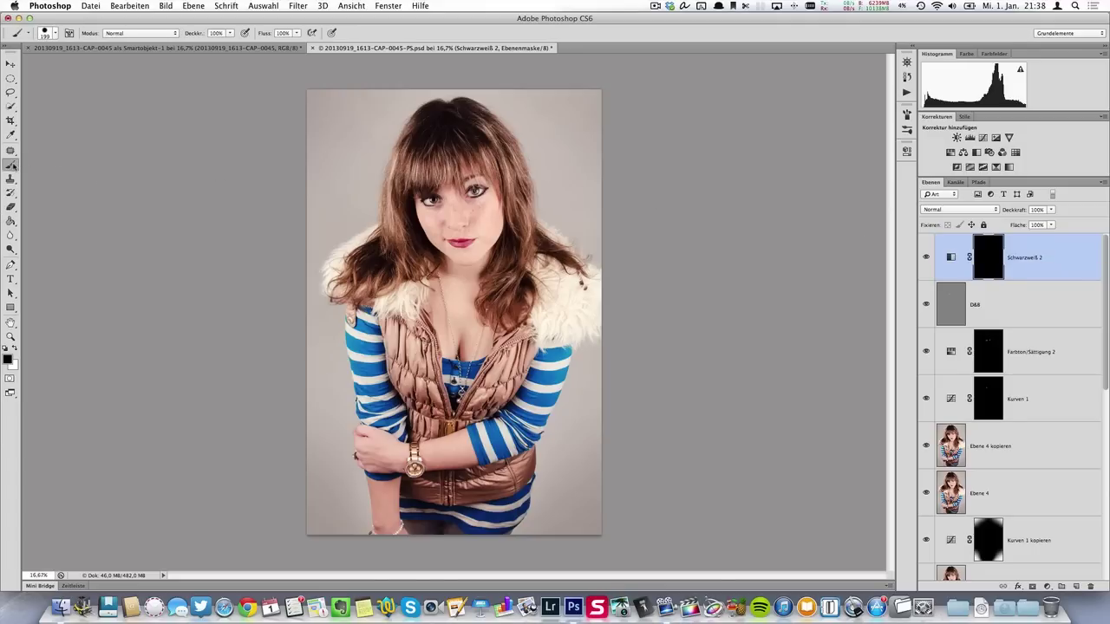
left_click(15, 349)
left_click_drag(473, 438, 490, 453)
left_click_drag(554, 373, 564, 353)
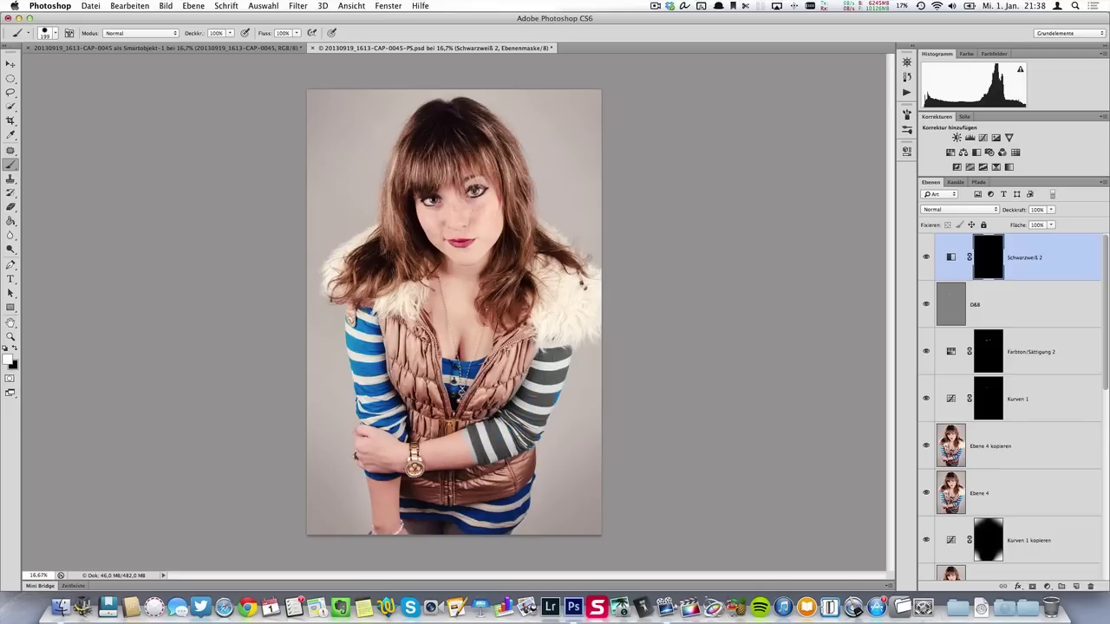
left_click_drag(555, 388, 543, 408)
- Grey out the upper arm, lower torso and chest, then add new layer Ebene 5
left_click_drag(359, 343, 355, 369)
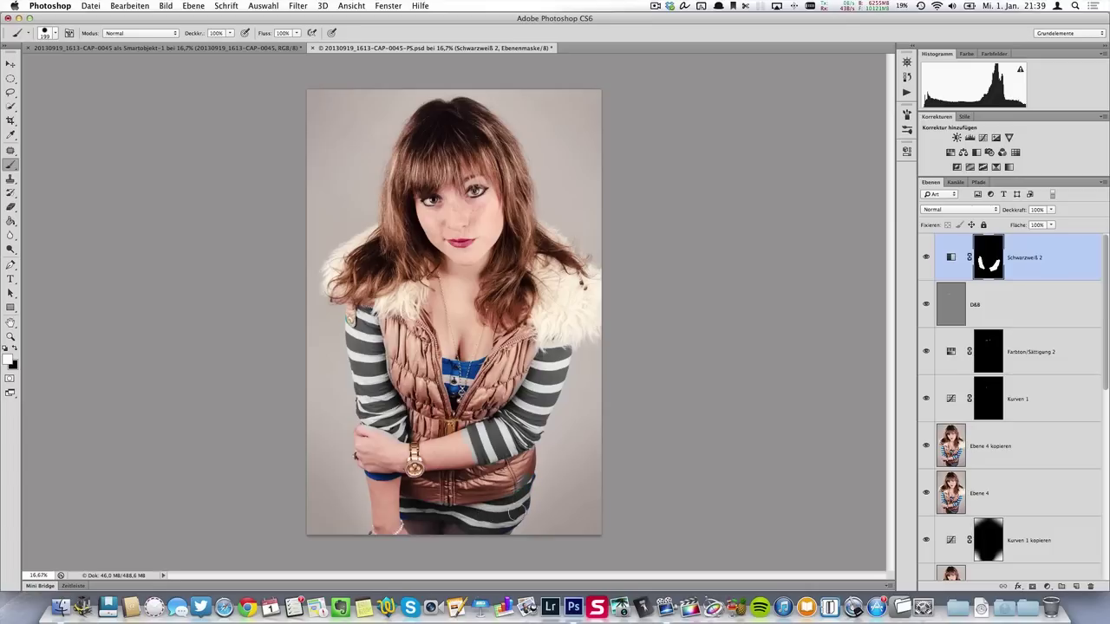
left_click_drag(518, 511, 523, 491)
left_click_drag(456, 369, 487, 367)
left_click(1076, 587)
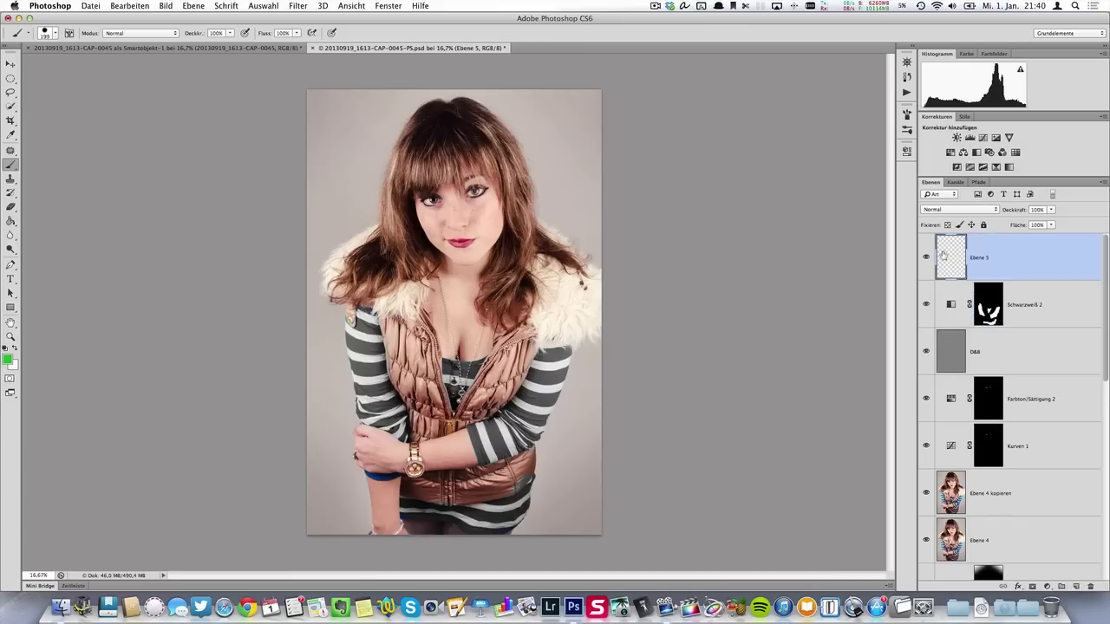
- Paint a large green dot with an enlarged brush and move it down toward the left arm
left_click(10, 91)
left_click(10, 165)
right_click(355, 168)
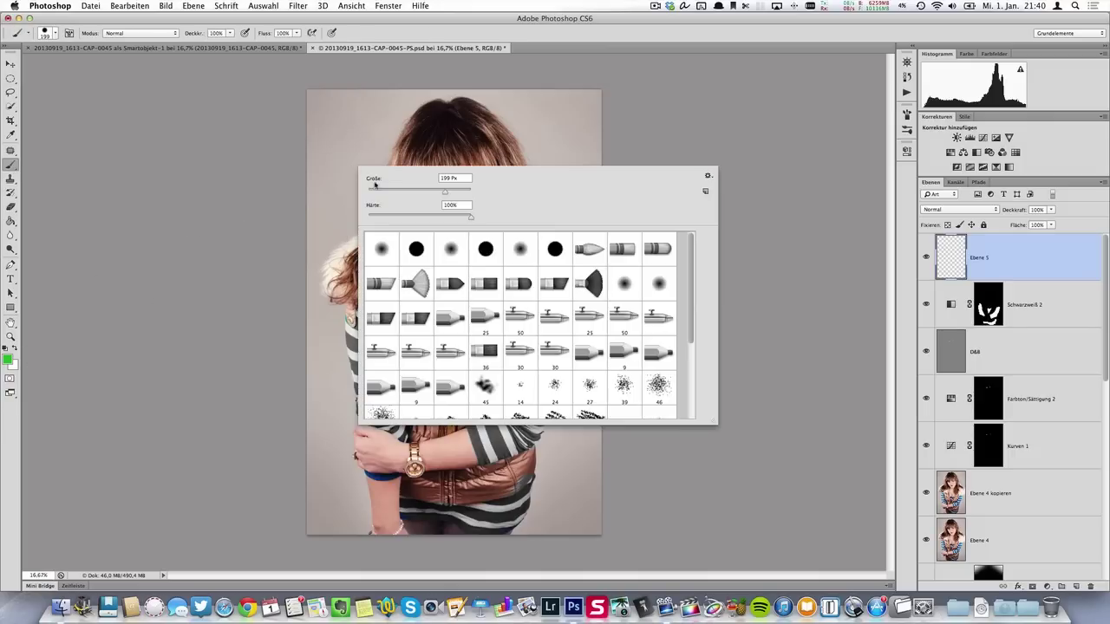
left_click_drag(447, 192, 454, 192)
left_click(342, 149)
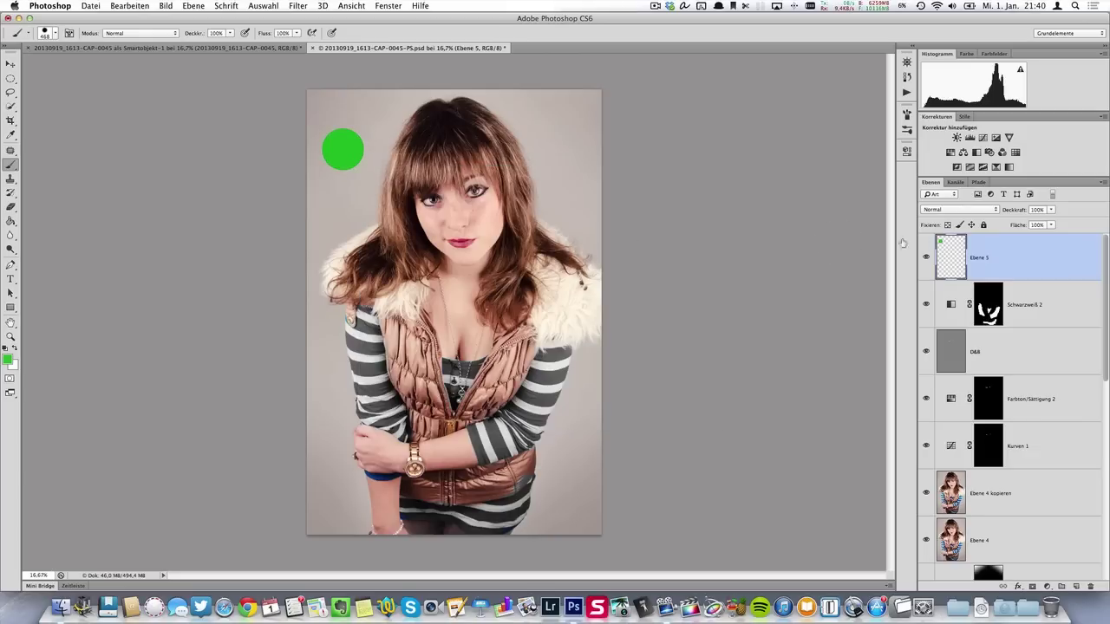
left_click(11, 64)
mouse_move(348, 145)
left_mouse_down()
mouse_move(387, 150)
mouse_move(346, 358)
left_mouse_up()
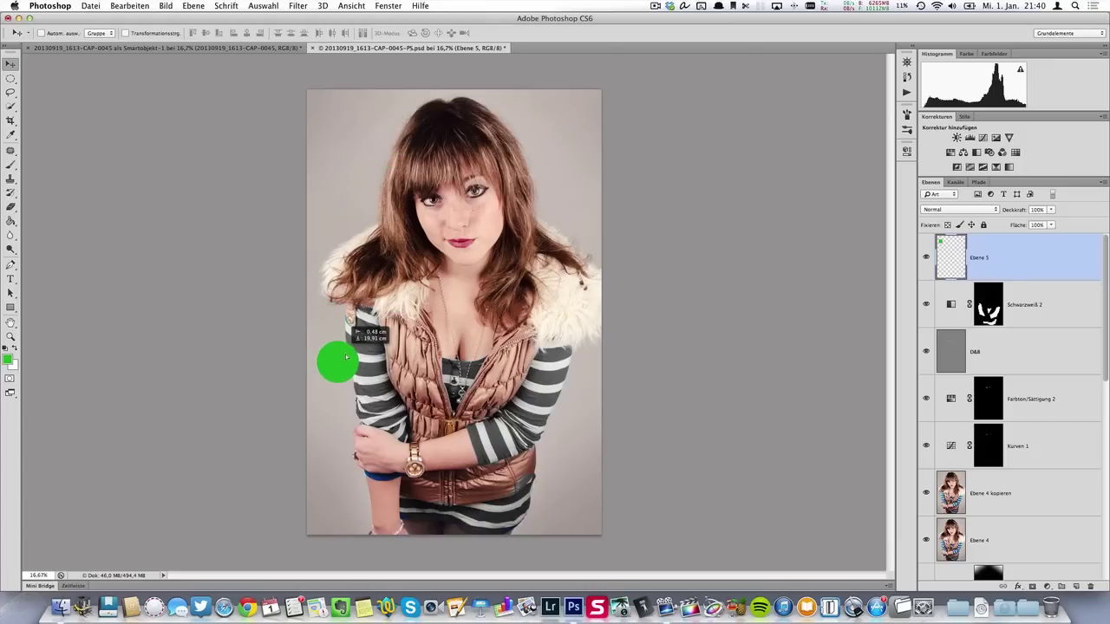
- Nudge the green dot so it overlaps the edge of the left striped sleeve
left_click_drag(346, 357, 353, 352)
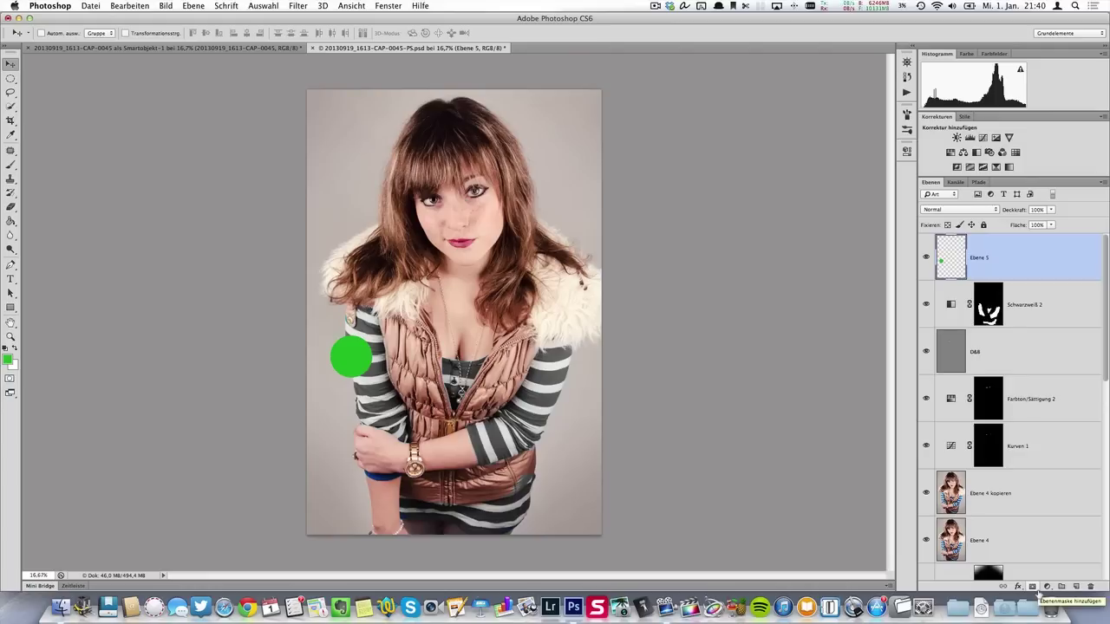
- Add a layer mask to Ebene 5 and paint black where the dot overlaps the sleeve
left_click(1033, 586)
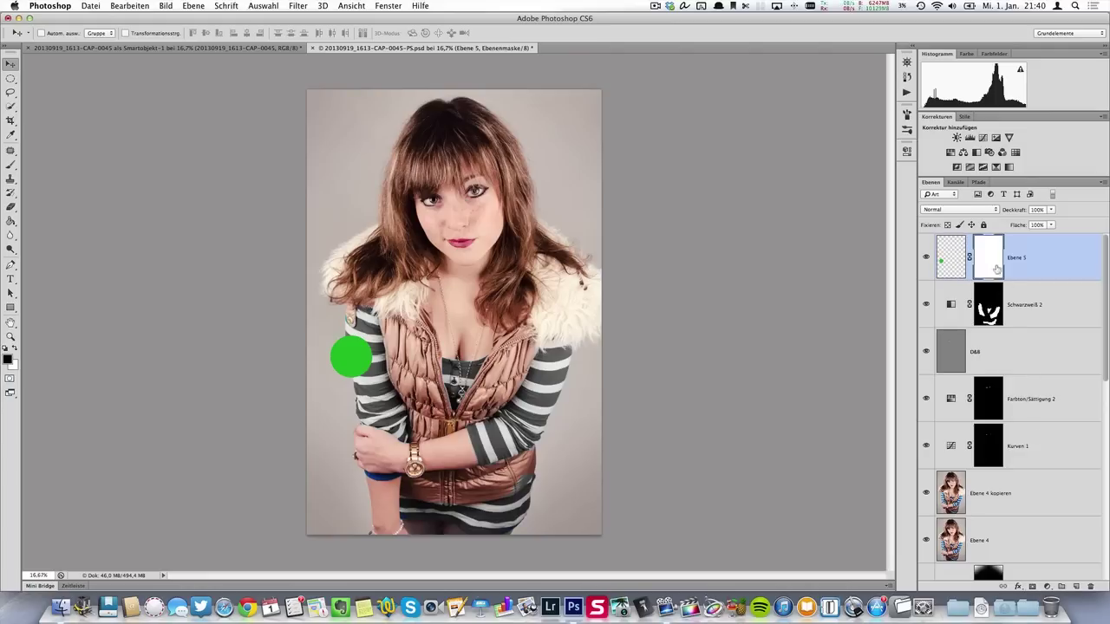
left_click(11, 164)
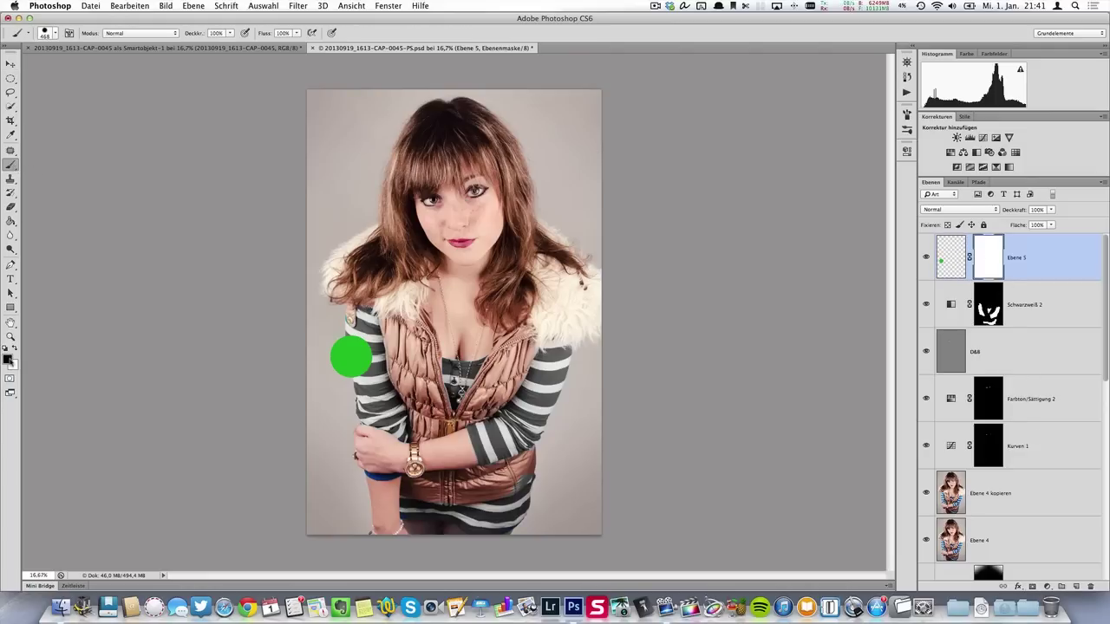
key("x")
mouse_move(381, 337)
left_mouse_down()
mouse_move(360, 346)
mouse_move(373, 357)
left_mouse_up()
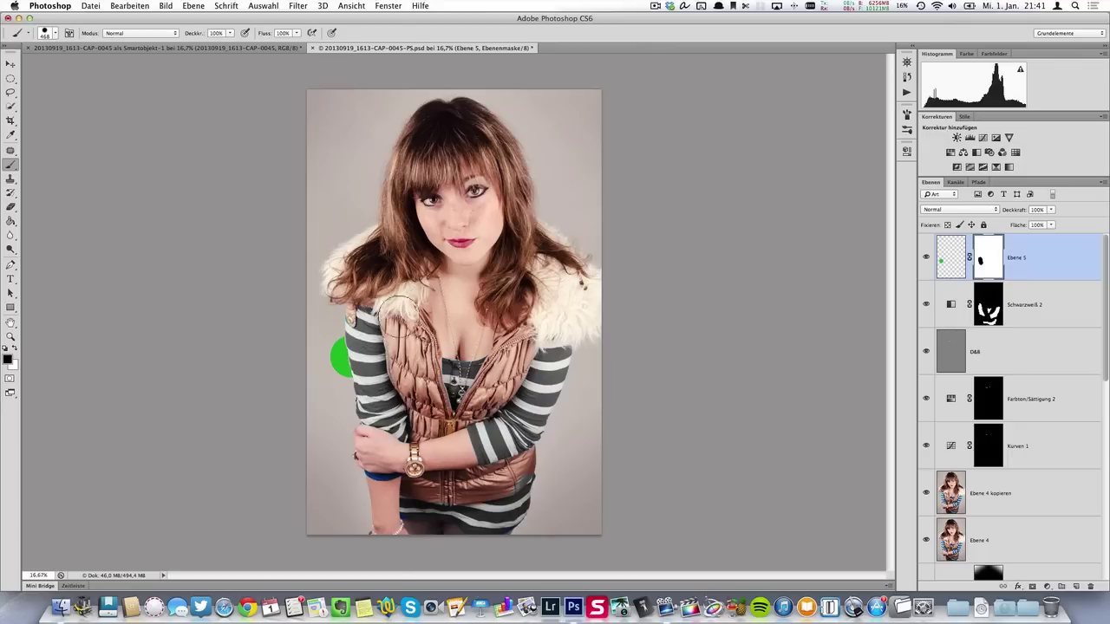
- Zoom in on the sleeve, set white as foreground, resize the brush to 94 px, then zoom out
key("z")
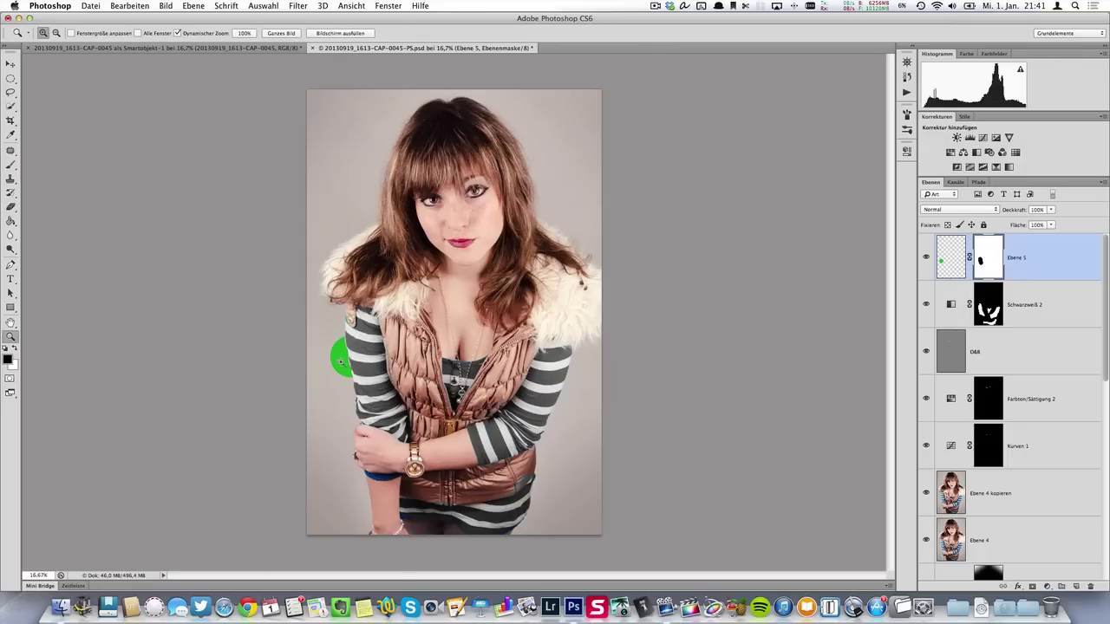
left_click_drag(346, 362, 378, 365)
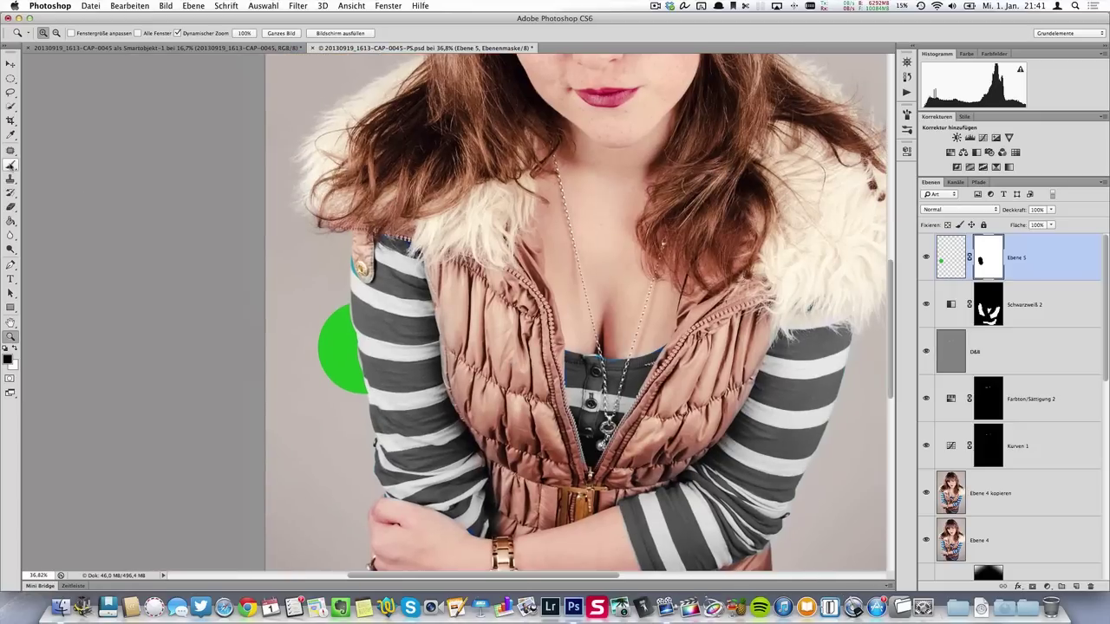
left_click(11, 164)
left_click(16, 347)
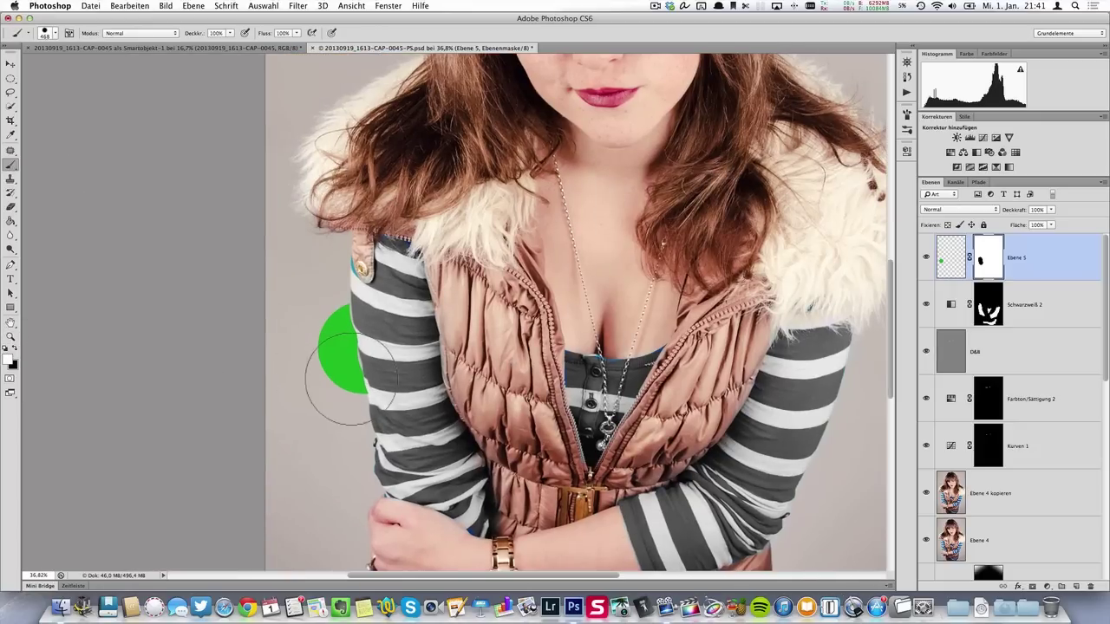
right_click(352, 380)
left_click_drag(437, 356, 415, 359)
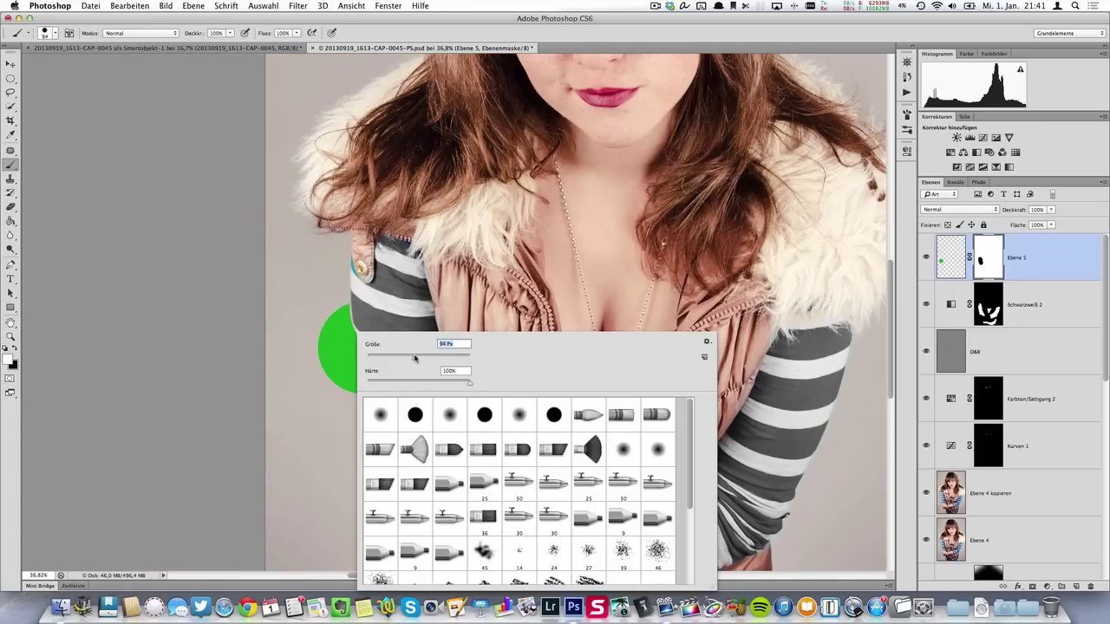
key("Return")
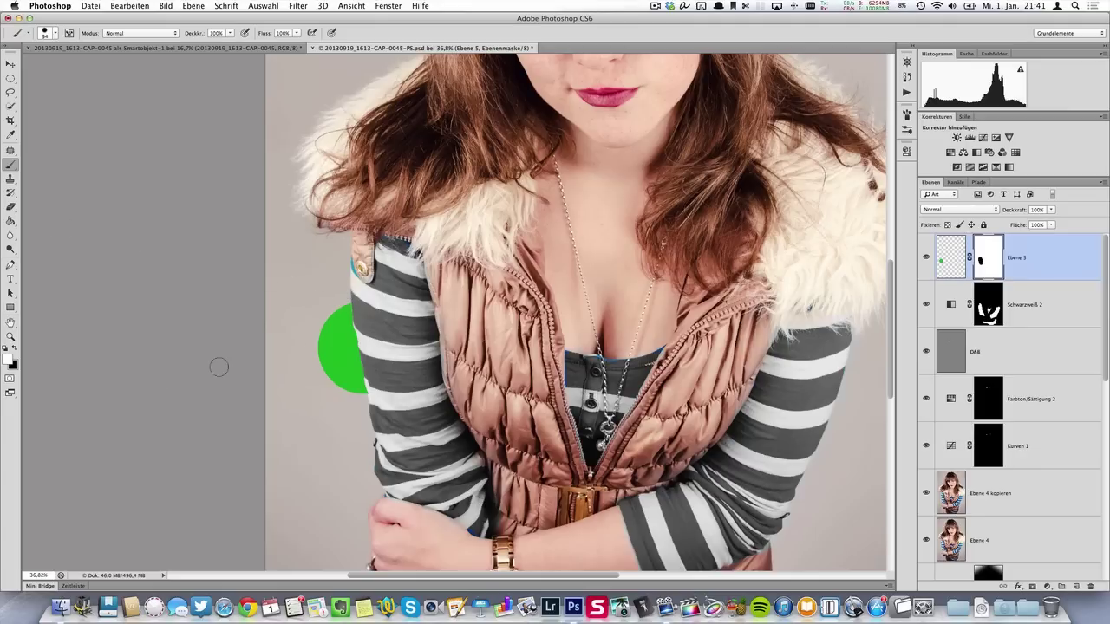
key("ctrl+minus")
key("ctrl+minus")
key("ctrl+minus")
key("ctrl+minus")
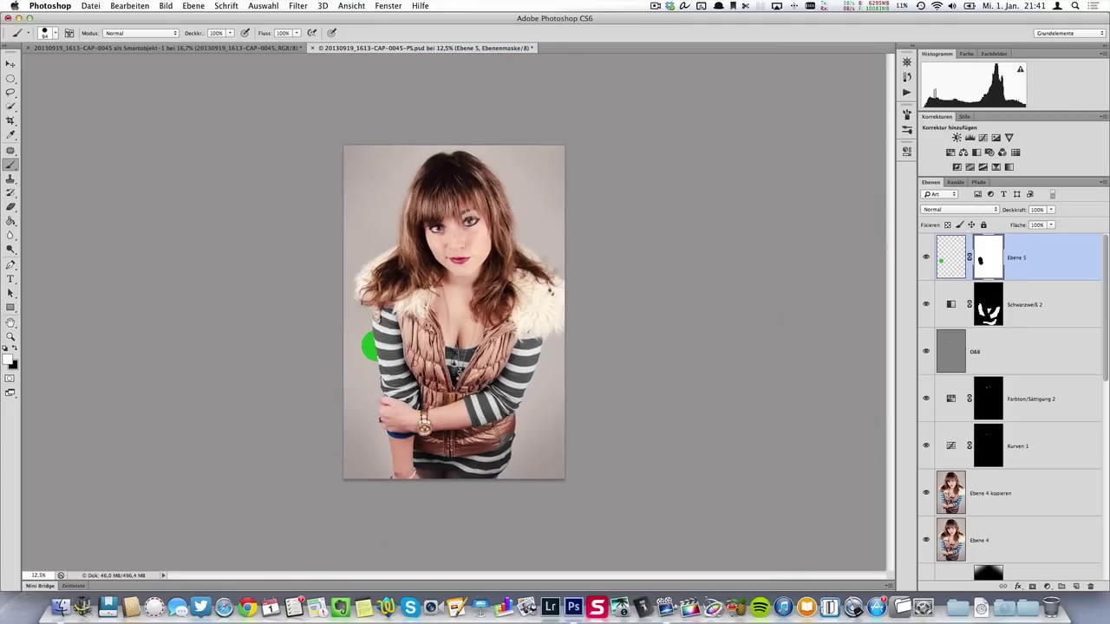
- Delete Ebene 5's mask without applying it, then delete the Ebene 5 layer itself
left_click(925, 258)
left_click(925, 259)
left_click_drag(989, 248, 1092, 587)
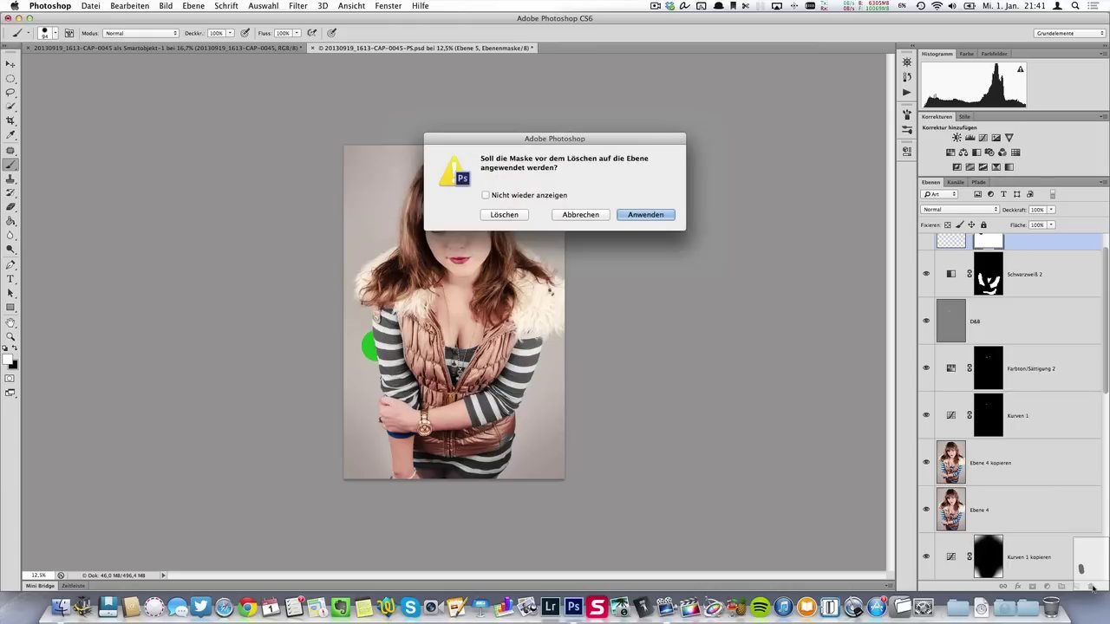
left_click(500, 199)
left_click(496, 214)
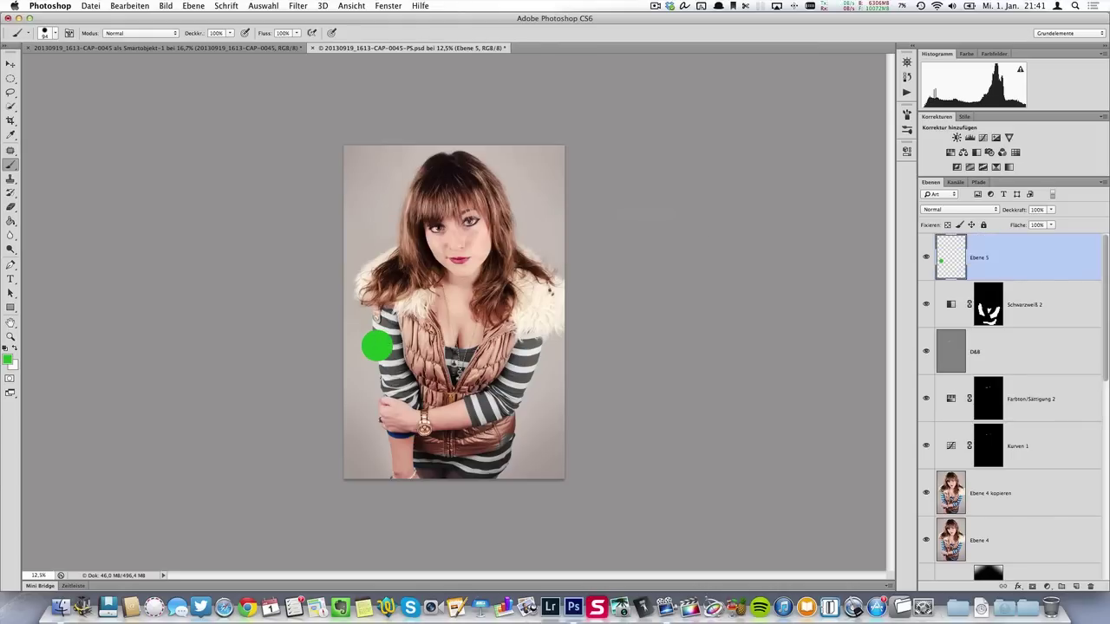
left_click_drag(945, 252, 1092, 587)
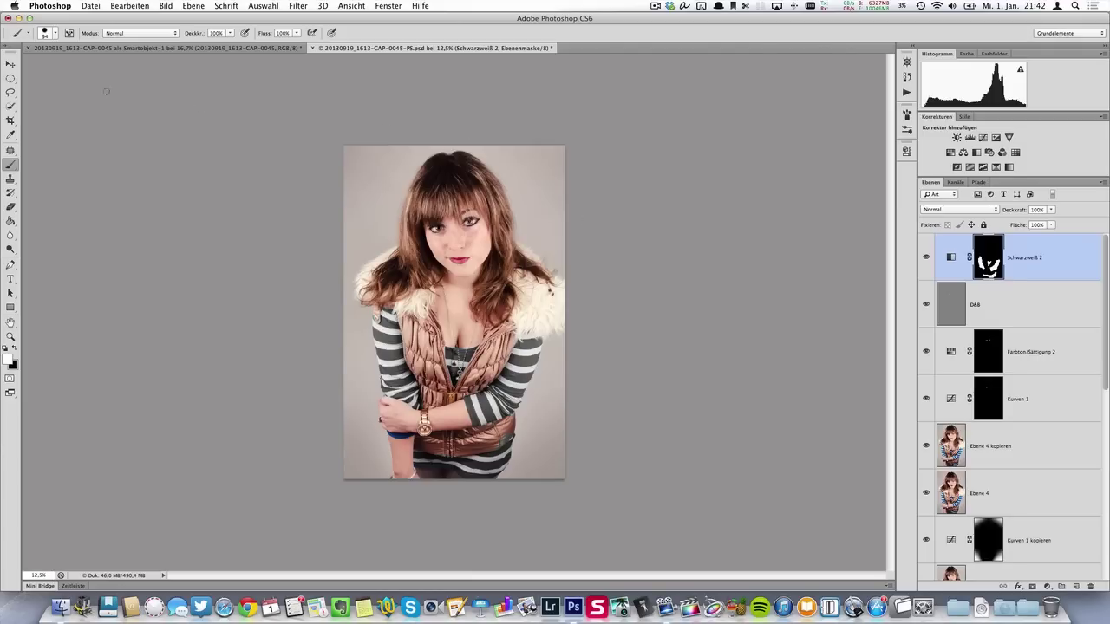
- Use the Lasso to select the left sleeve, discarding the earlier trial selections around the hair
left_click(9, 79)
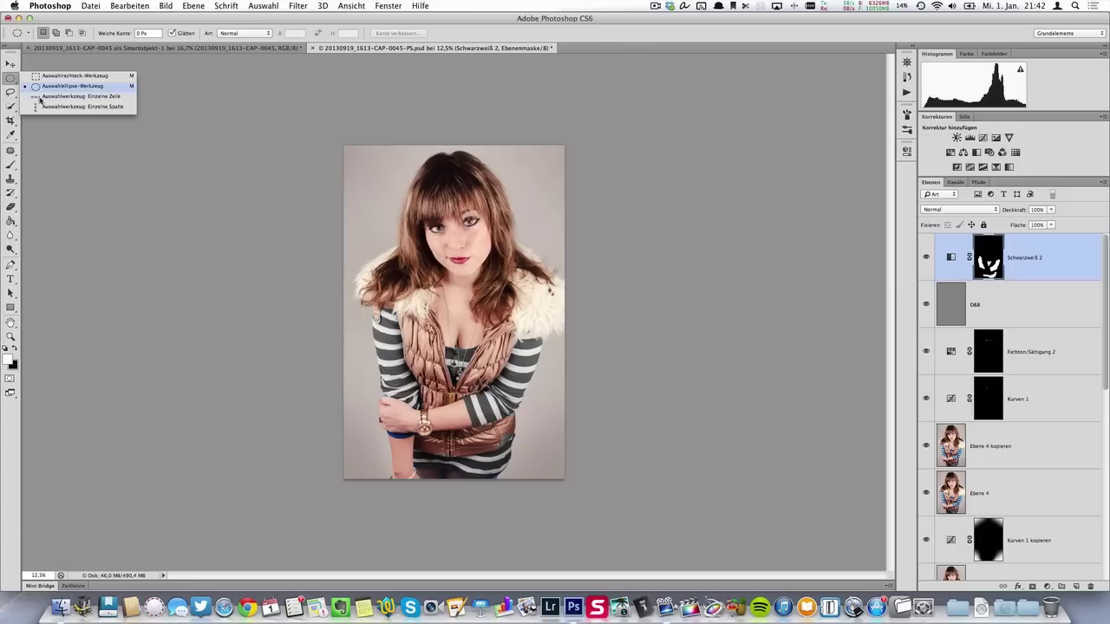
left_click(9, 92)
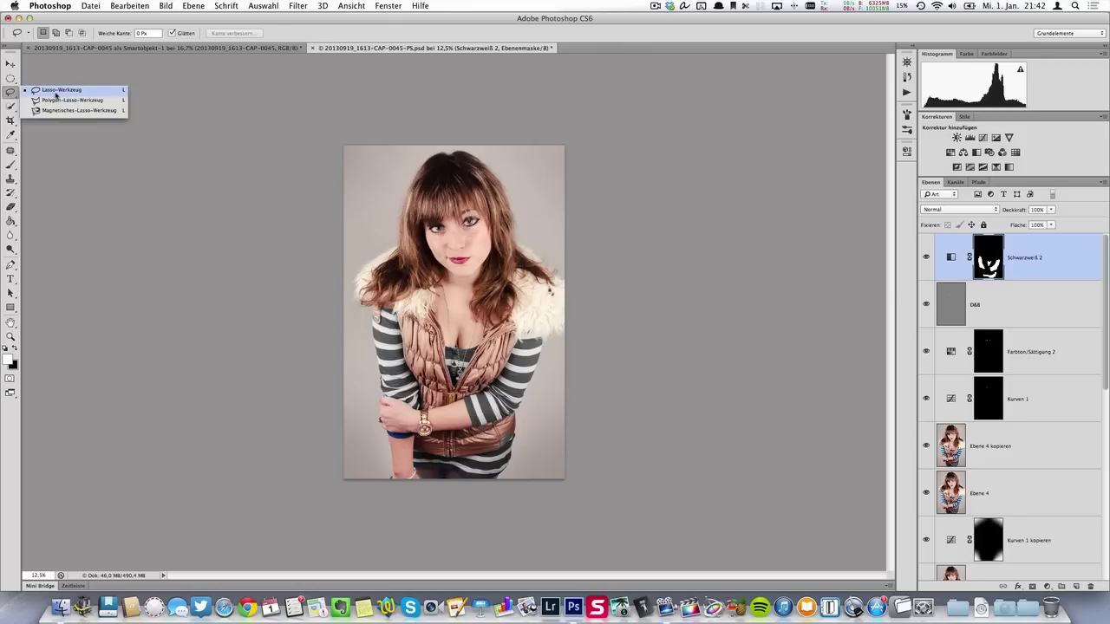
mouse_move(411, 165)
left_mouse_down()
mouse_move(376, 303)
mouse_move(385, 260)
left_mouse_up()
mouse_move(520, 167)
left_mouse_down()
mouse_move(452, 198)
mouse_move(479, 339)
left_mouse_up()
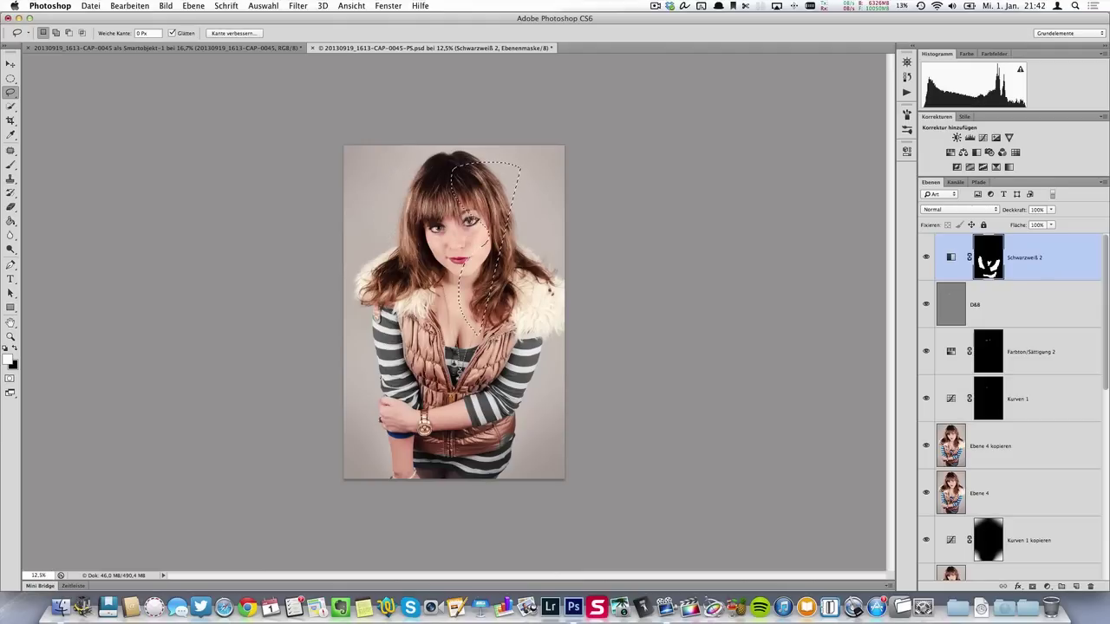
left_click(378, 326)
mouse_move(378, 347)
left_mouse_down()
mouse_move(425, 414)
mouse_move(376, 315)
left_mouse_up()
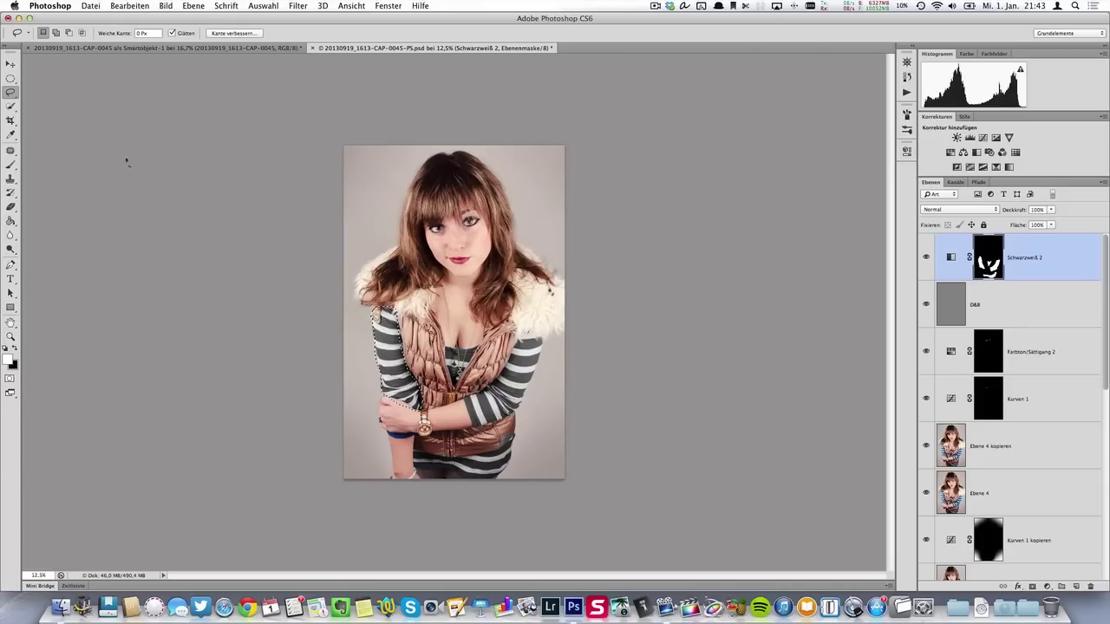
- Fill the sleeve selection on the Schwarzweiß 2 mask with black to restore its colour
left_click(12, 222)
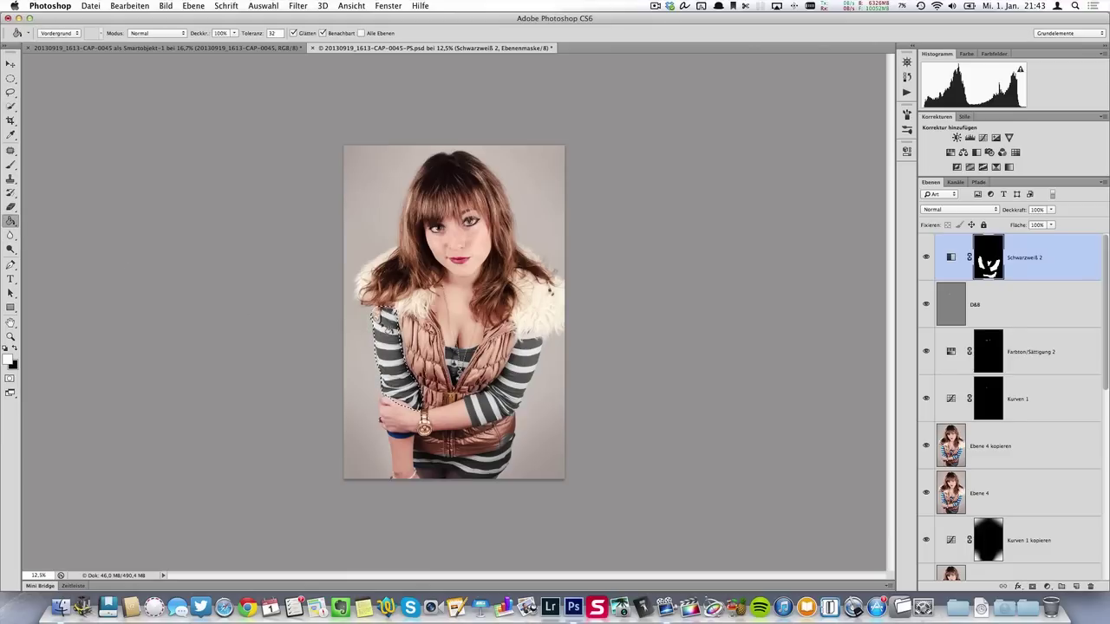
right_click(11, 222)
key("x")
key("alt+BackSpace")
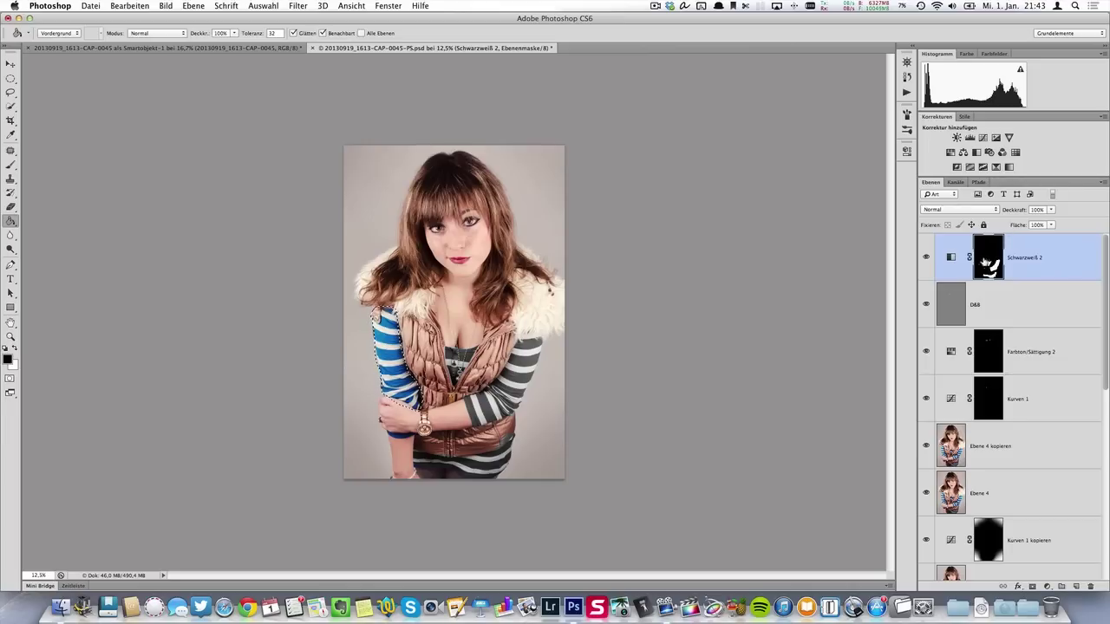
left_click(10, 64)
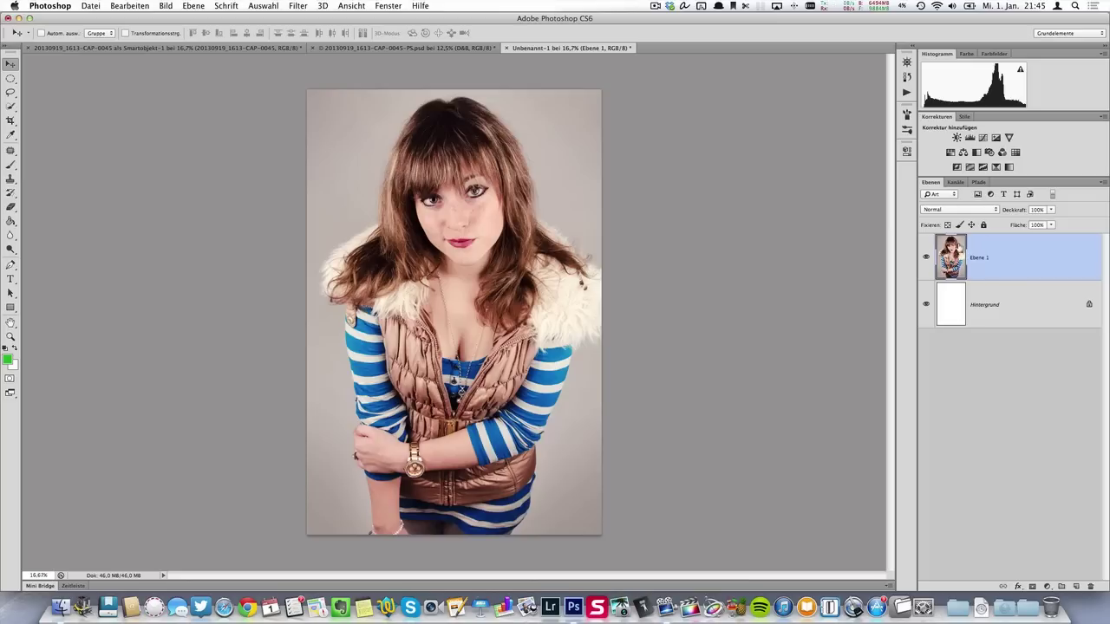
- Duplicate the Ebene 1 layer and toggle the copy's visibility to check it
right_click(990, 248)
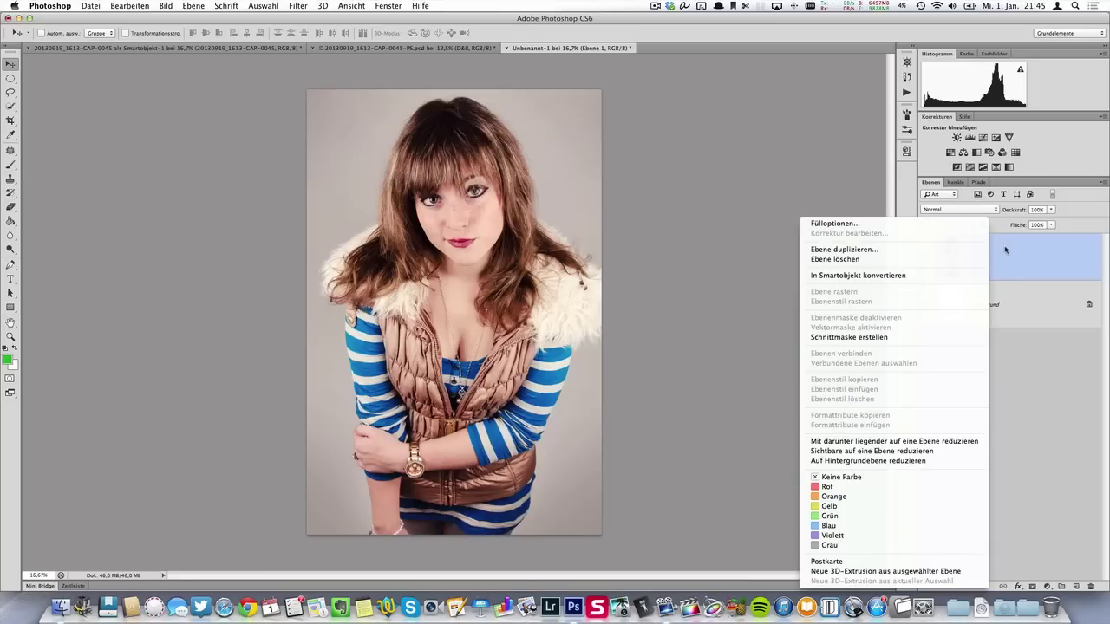
left_click(1006, 254)
right_click(1006, 246)
right_click(1006, 246)
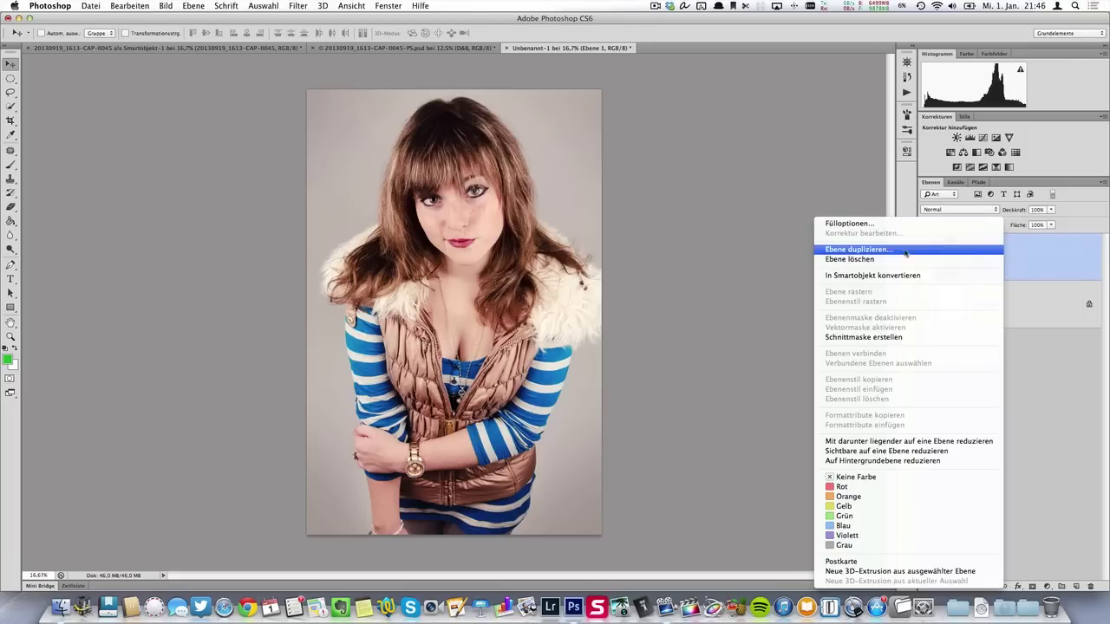
left_click(889, 252)
left_click(680, 259)
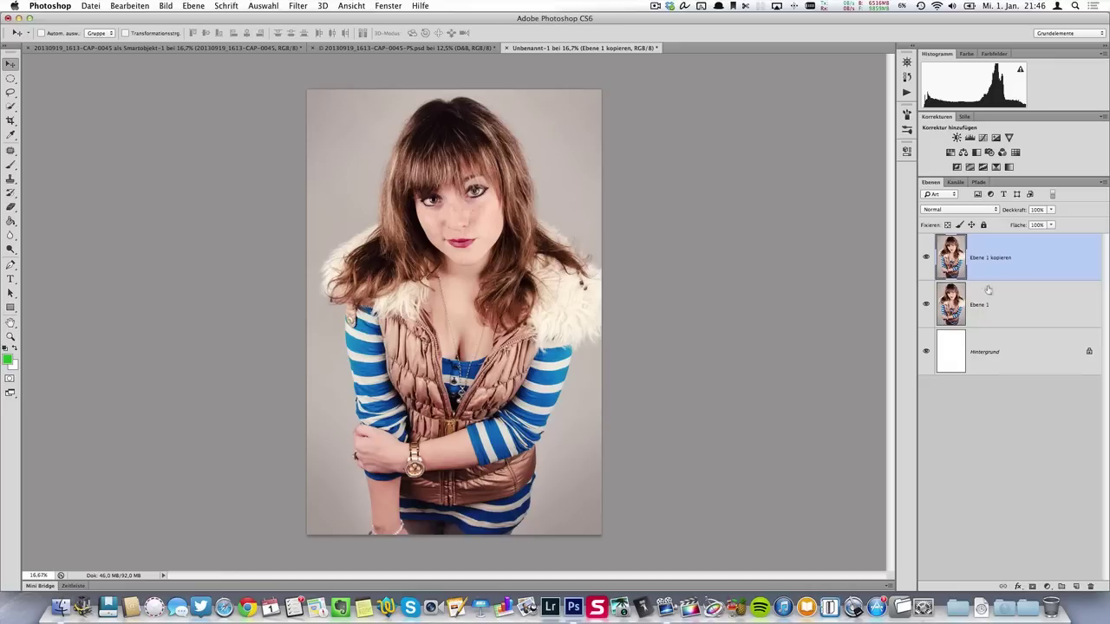
left_click(926, 258)
left_click(926, 258)
left_click(926, 258)
left_click(926, 258)
- Rename the duplicated layer to 'Weichzeichner'
double_click(989, 259)
type("Weichz")
type("eichner")
key("Return")
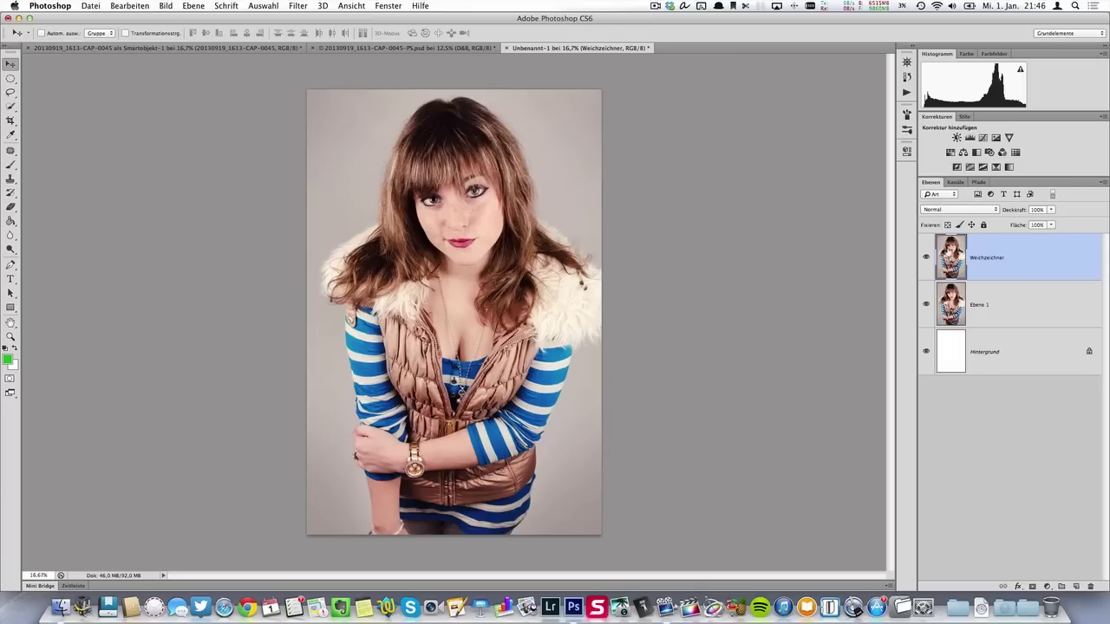
- Apply a Gaußscher Weichzeichner of radius 37,4 px to the Weichzeichner layer, then hide it to compare
left_click(298, 6)
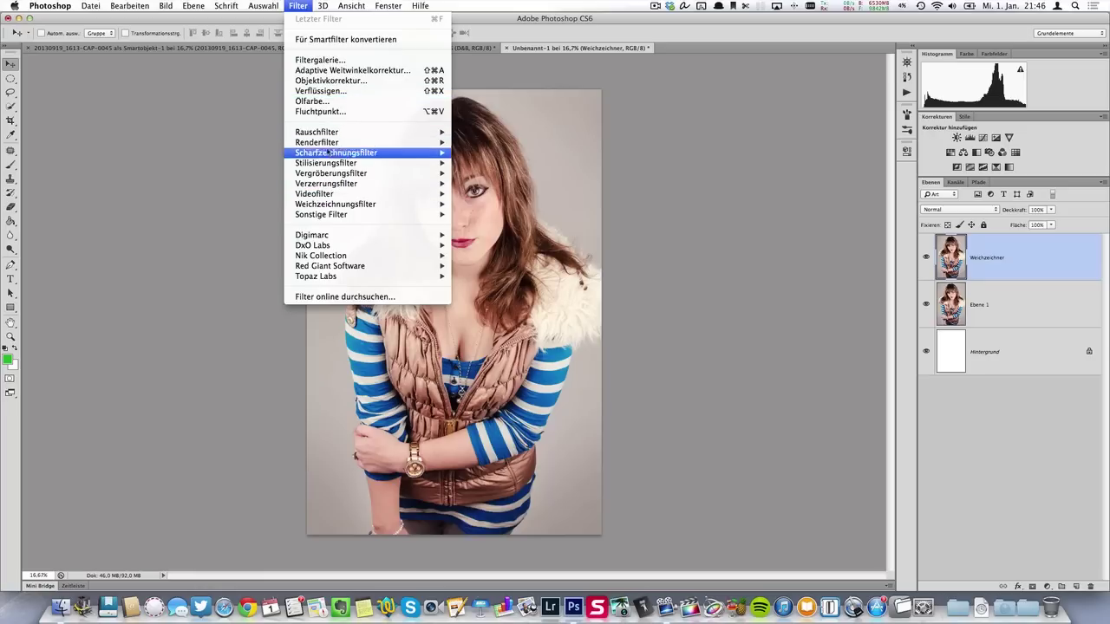
mouse_move(336, 204)
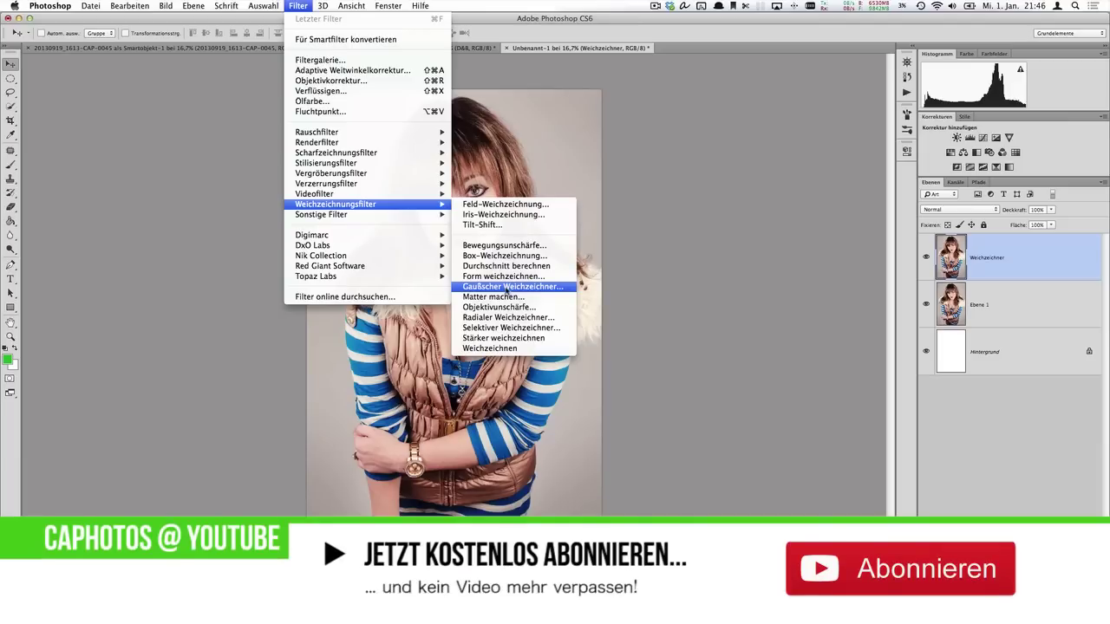
left_click(569, 291)
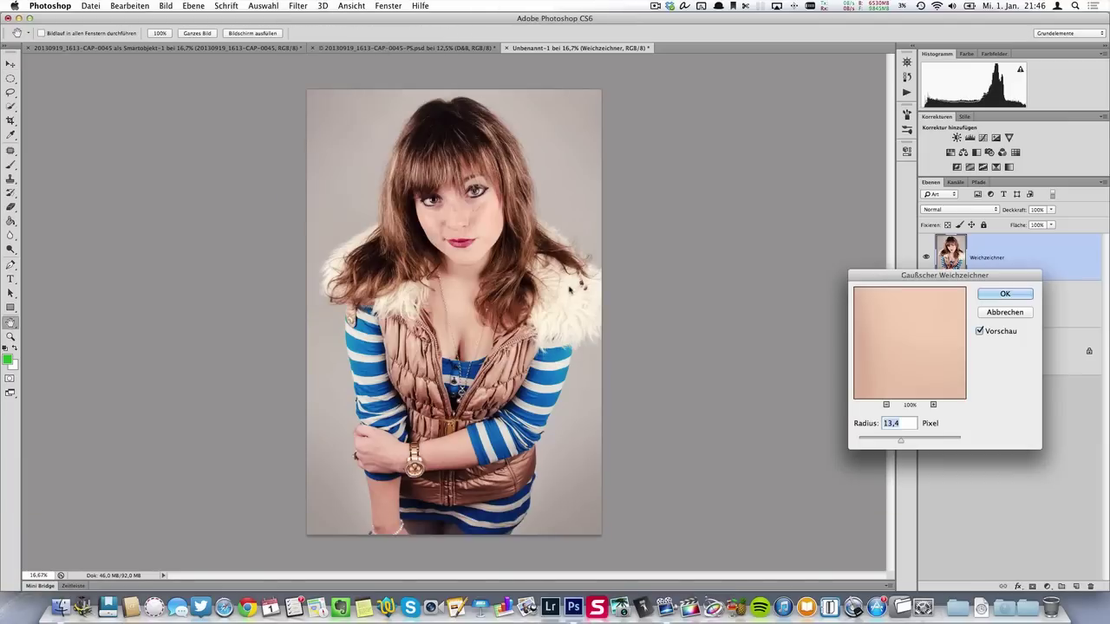
left_click_drag(934, 275, 793, 249)
mouse_move(743, 414)
left_mouse_down()
mouse_move(799, 419)
mouse_move(789, 416)
left_mouse_up()
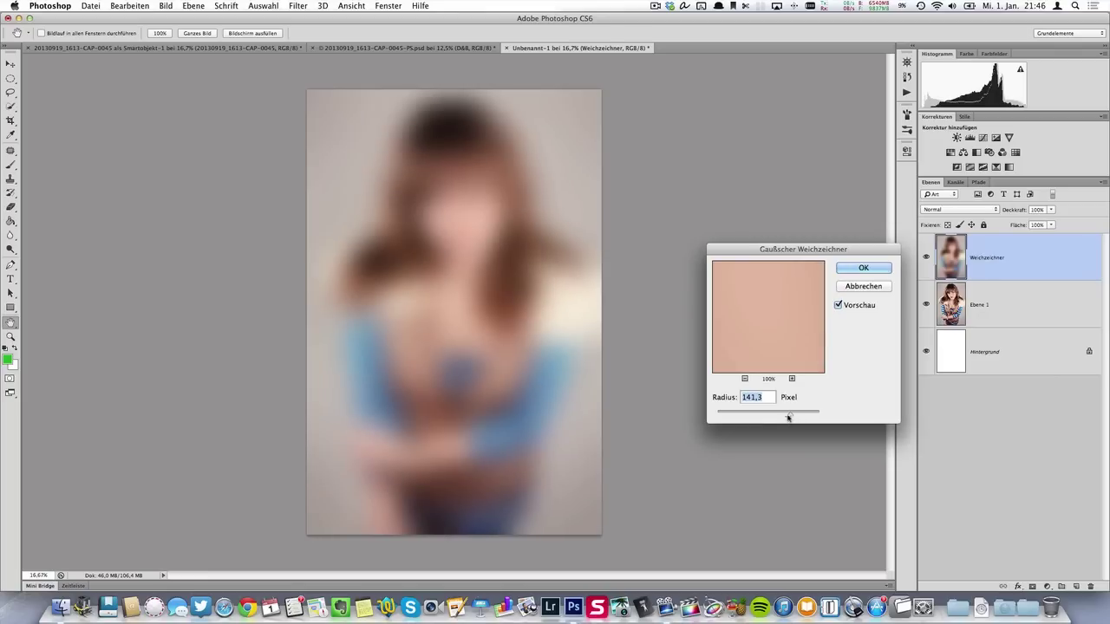
left_click_drag(792, 416, 768, 418)
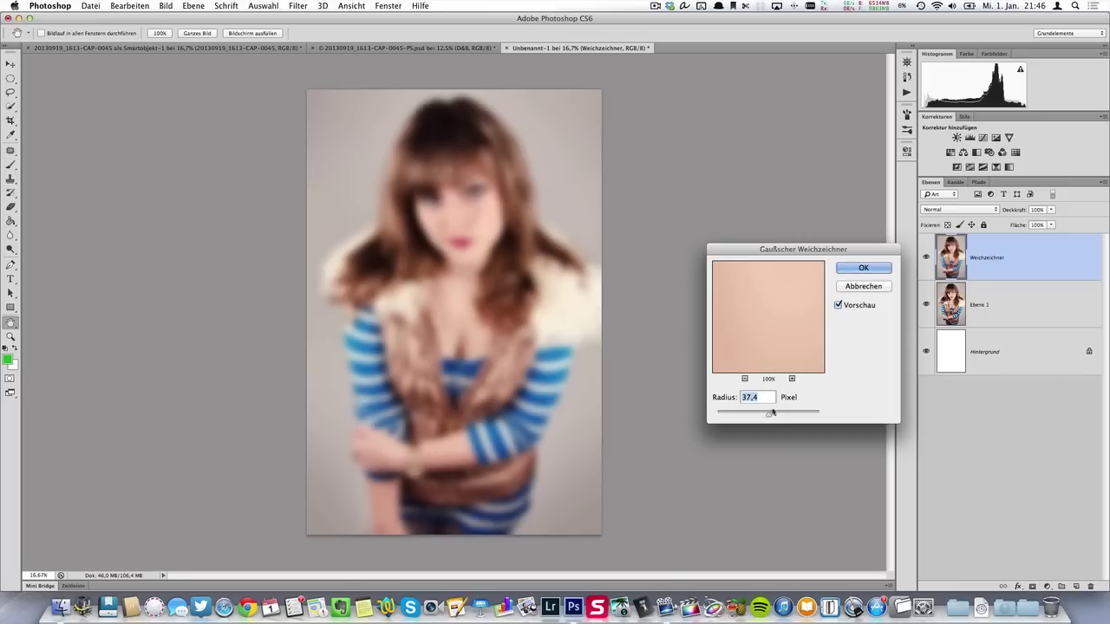
left_click(870, 268)
key("v")
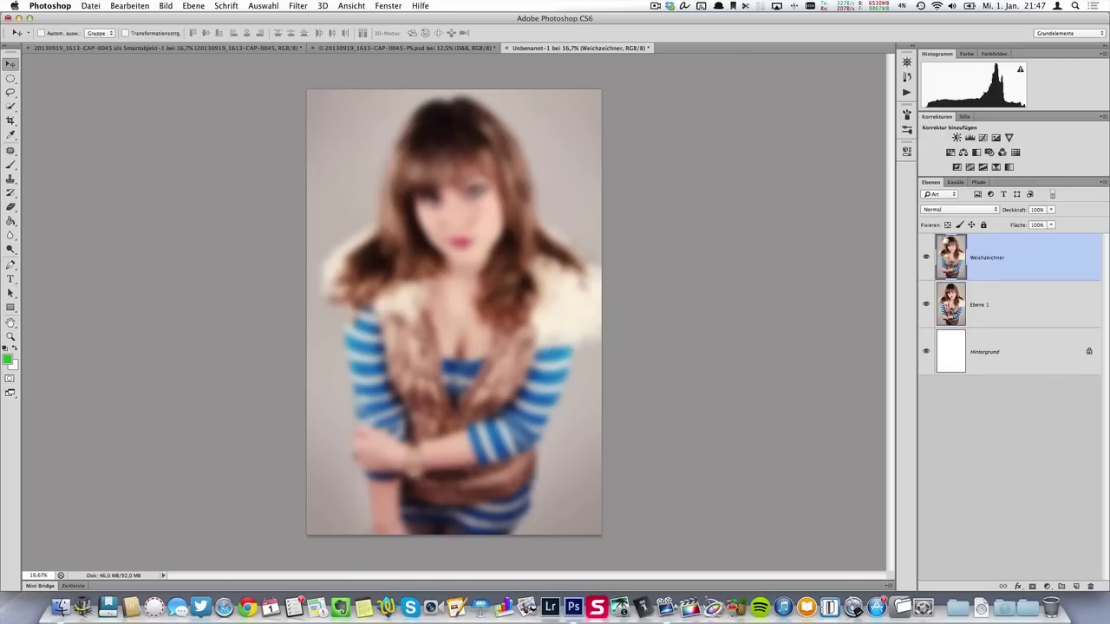
left_click(926, 258)
- Delete the blurred Weichzeichner layer and duplicate Ebene 1 again
left_click(925, 259)
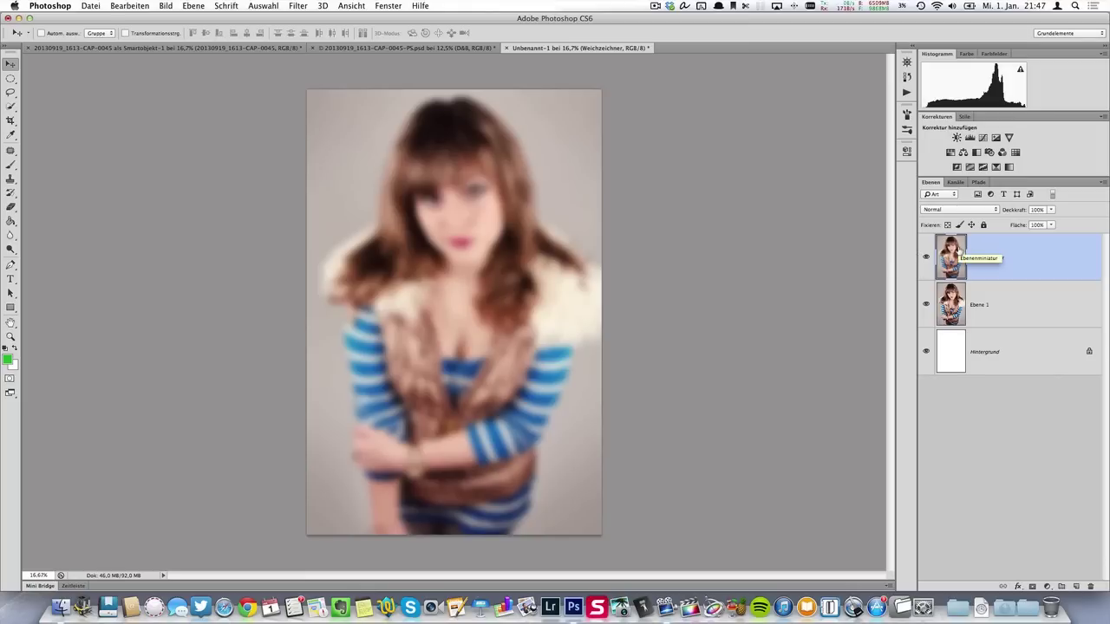
left_click_drag(958, 251, 1089, 587)
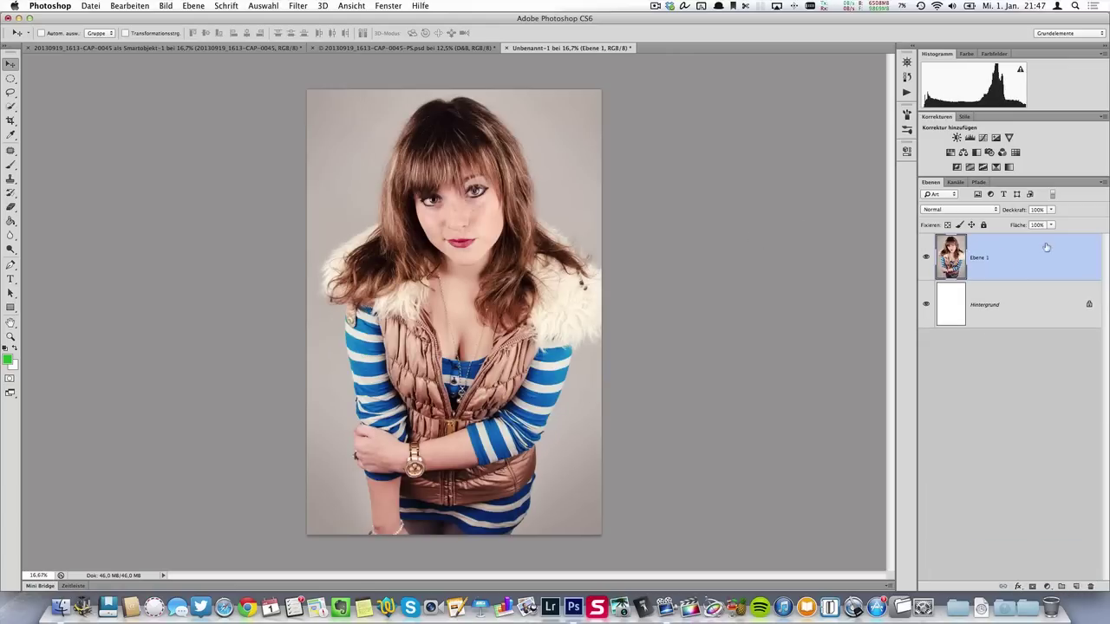
right_click(980, 254)
left_click(884, 249)
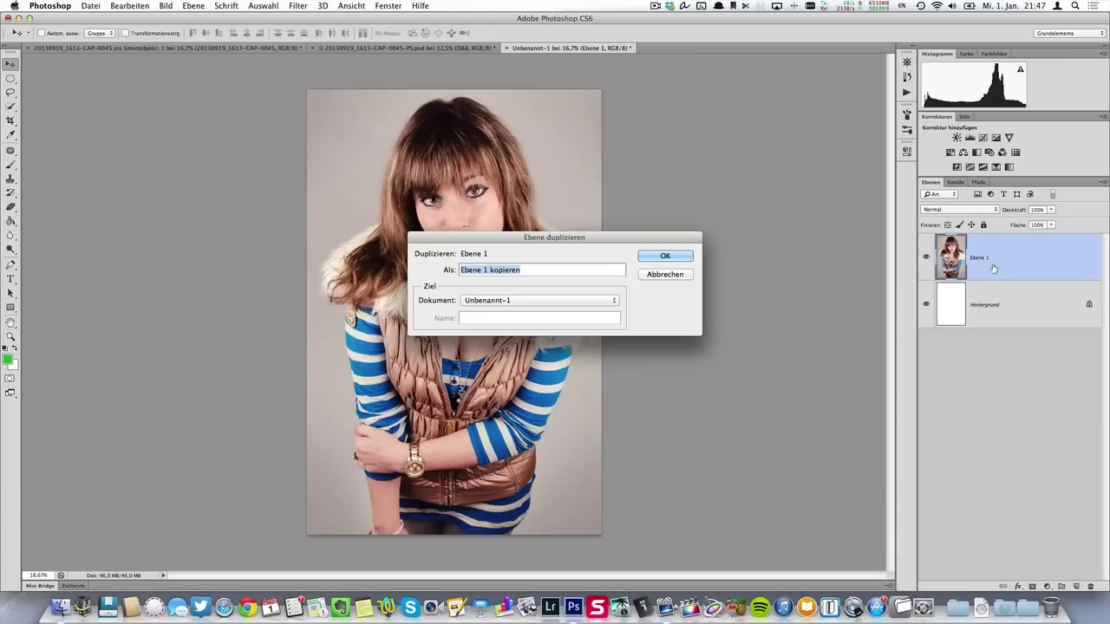
left_click(646, 256)
- Name the fresh copy 'Weichzeichner'
double_click(980, 258)
type("Weich")
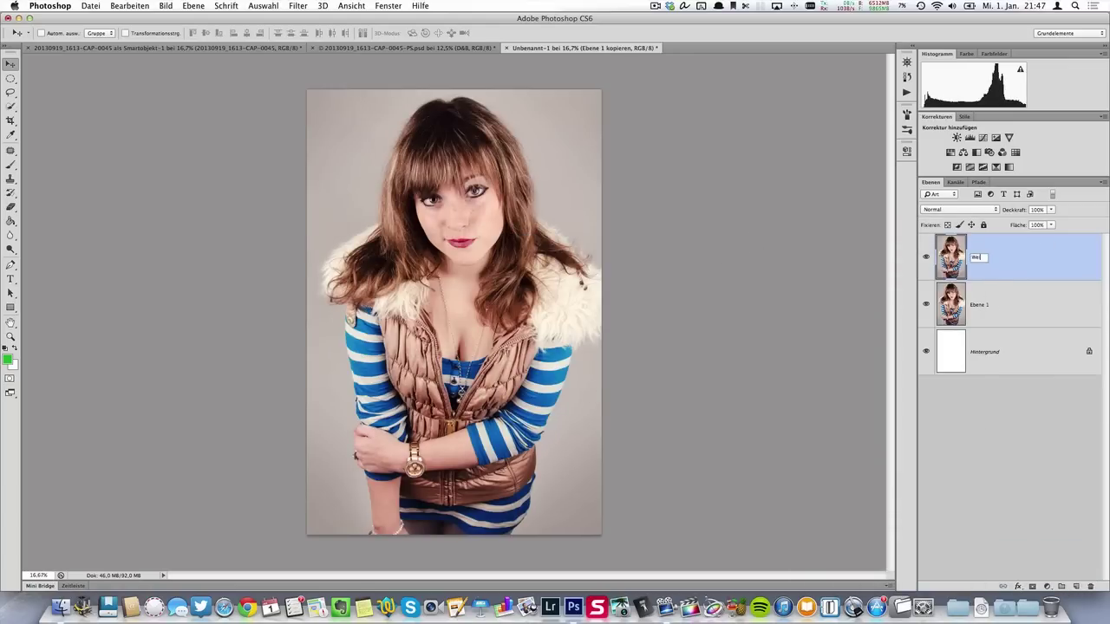
type("zeichner")
key("Return")
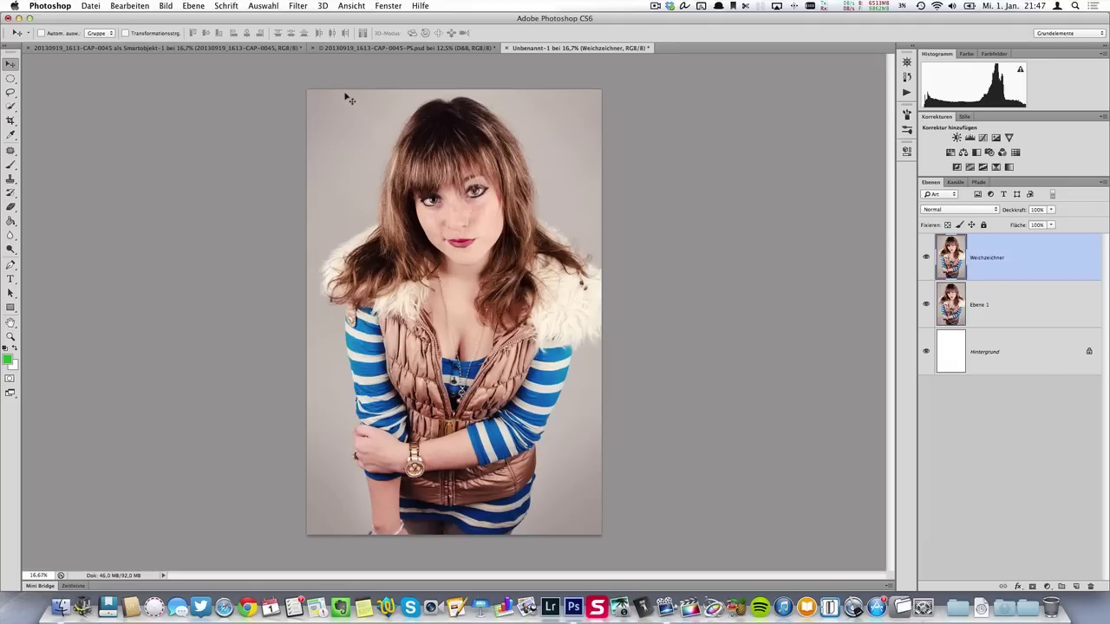
left_click(295, 7)
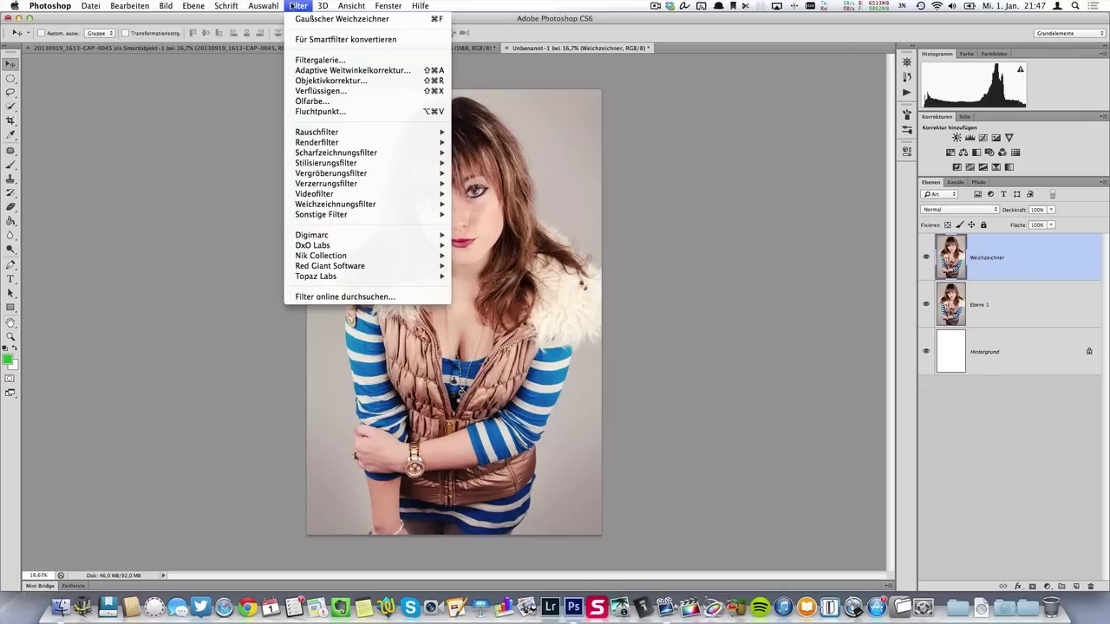
- Convert the Weichzeichner layer via Filter > Für Smartfilter konvertieren
left_click(414, 41)
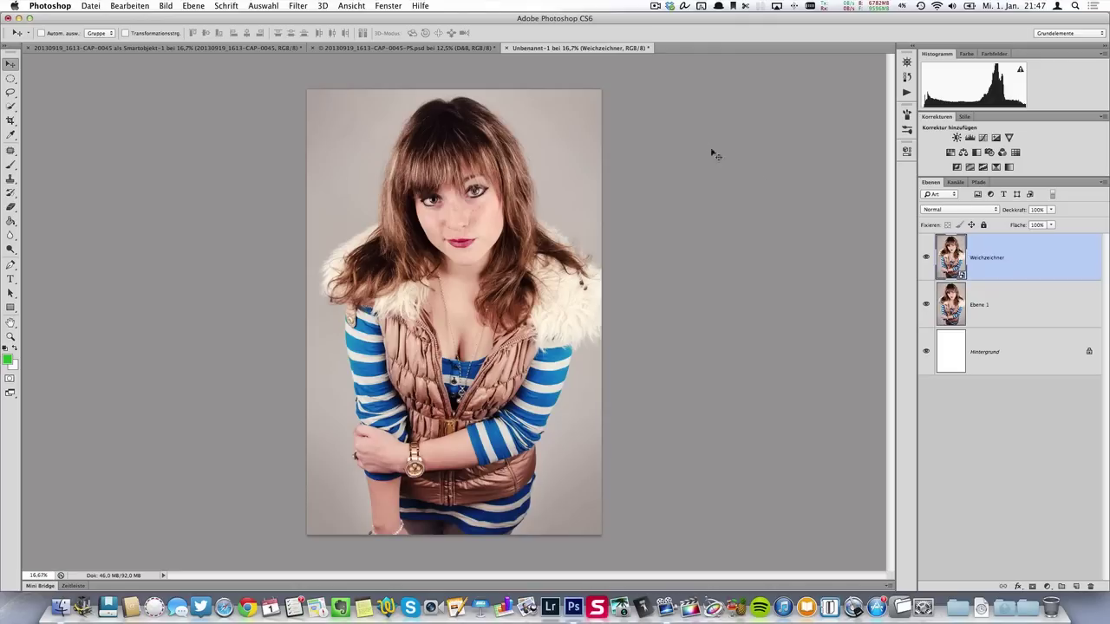
- Apply a Gaussian Blur (Gaußscher Weichzeichner) to the Weichzeichner layer as a smart filter
left_click(303, 7)
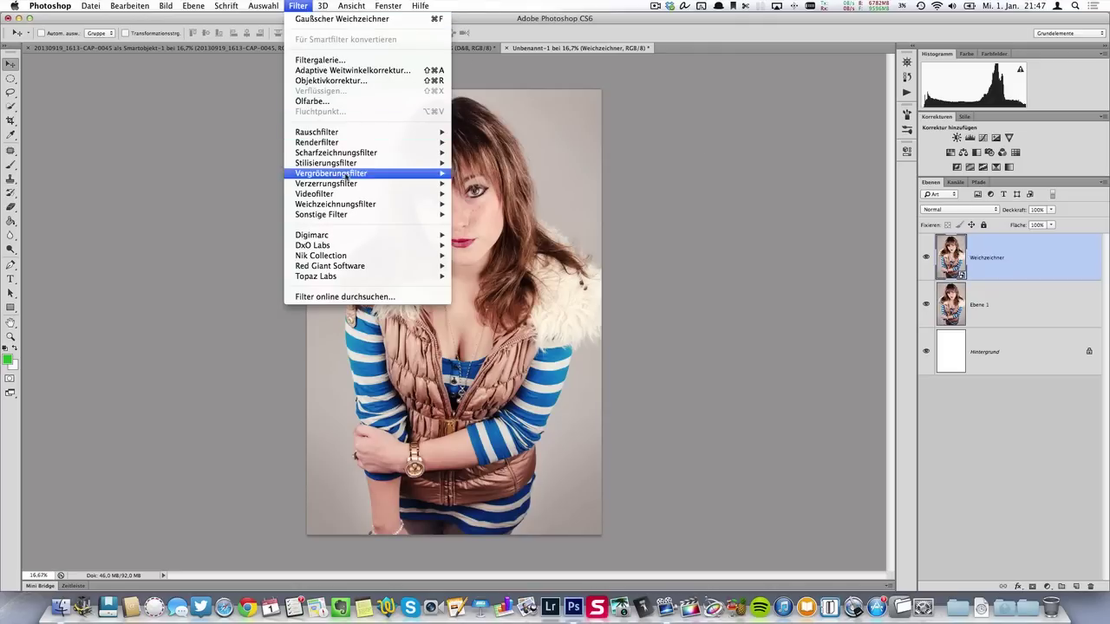
mouse_move(335, 203)
left_click(535, 286)
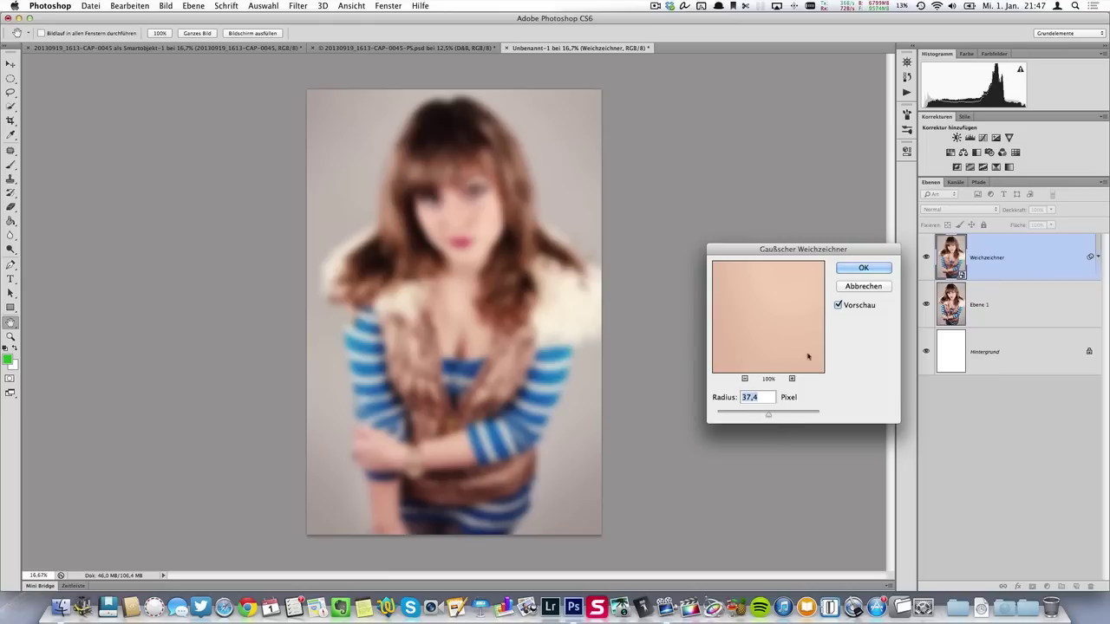
left_click(885, 271)
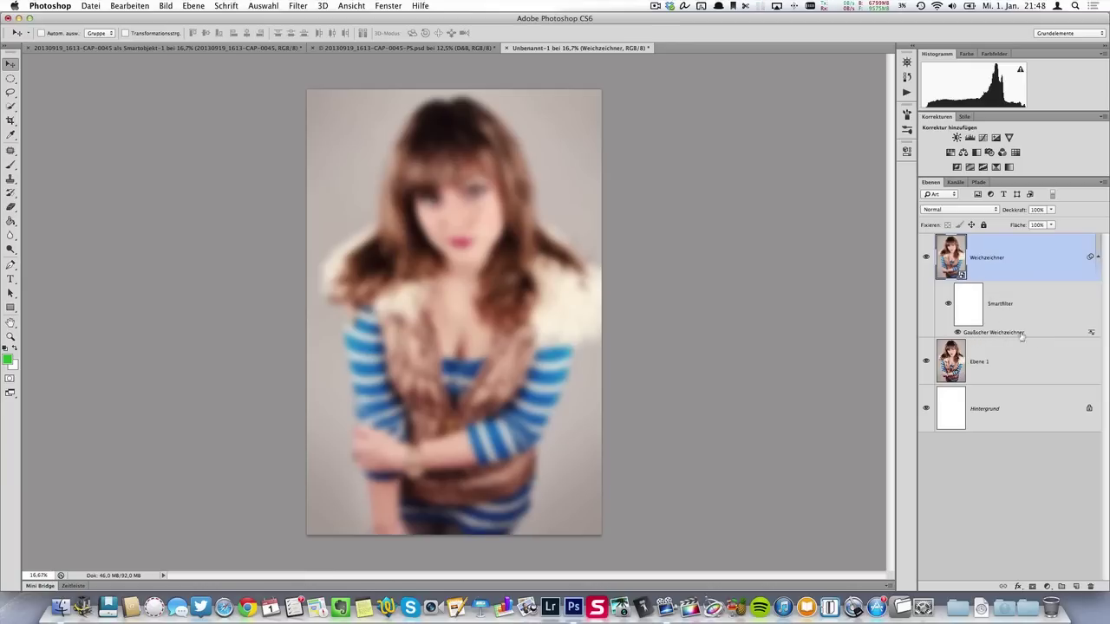
- Raise the smart blur radius to 88,4 pixels and target the smart filter's mask
double_click(978, 333)
mouse_move(769, 414)
left_mouse_down()
mouse_move(755, 416)
mouse_move(791, 416)
mouse_move(764, 417)
left_mouse_up()
left_click(860, 278)
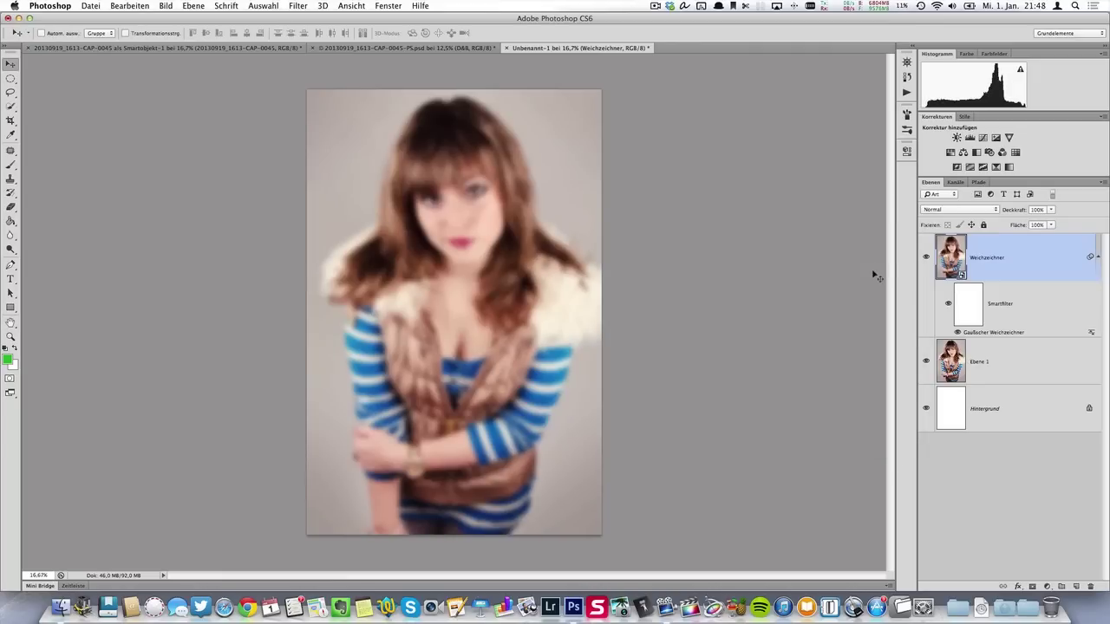
left_click(964, 301)
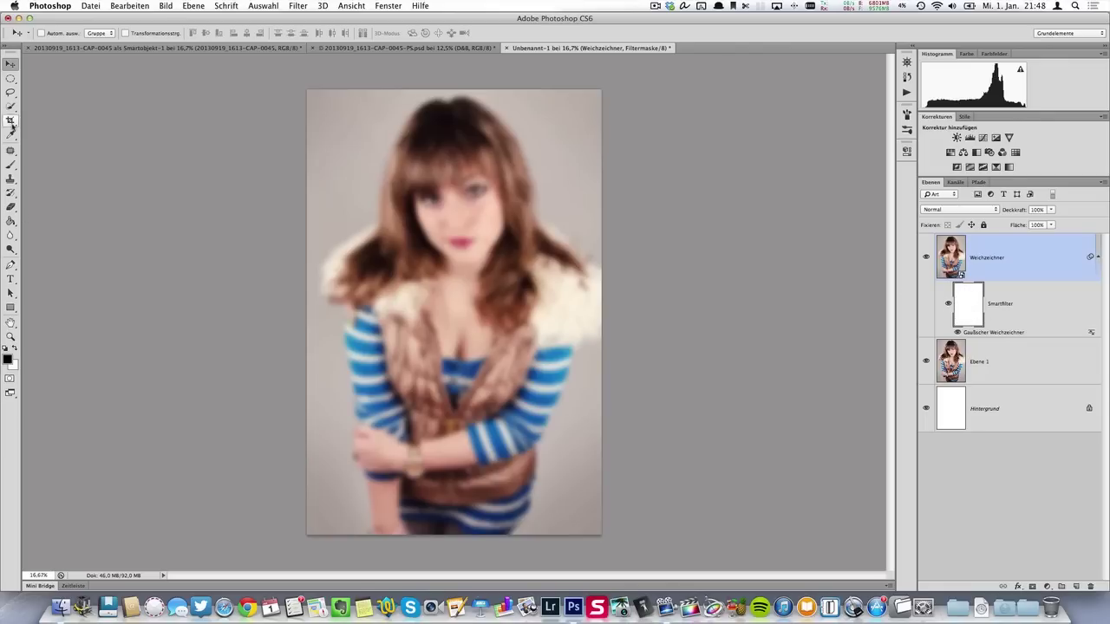
- Set up a soft round brush of about 974 px at 0% hardness
left_click(11, 165)
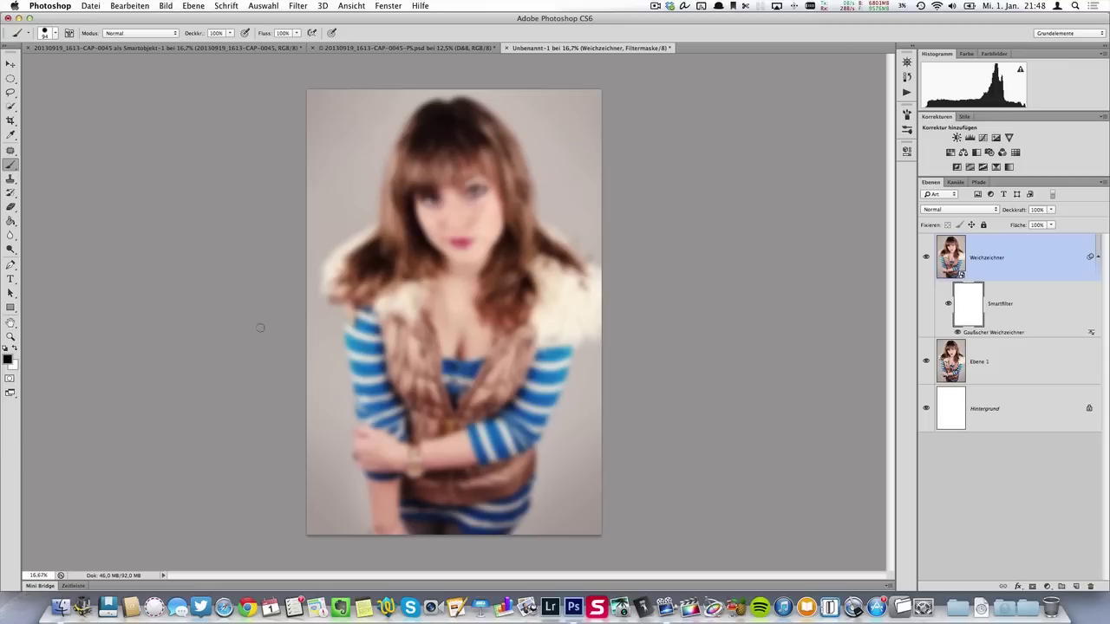
right_click(456, 255)
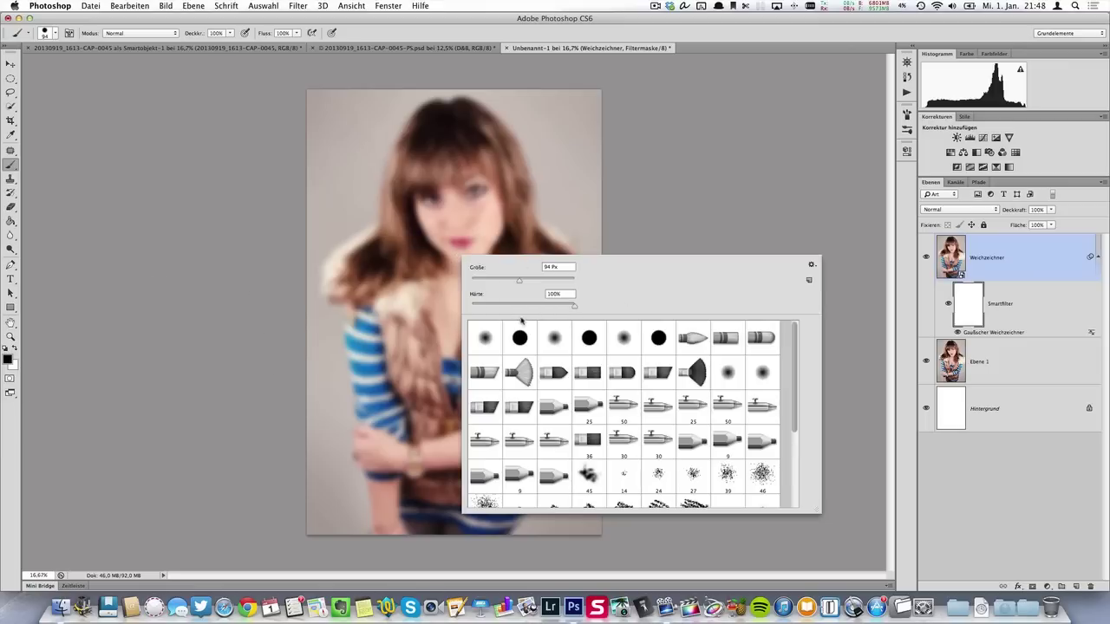
left_click_drag(515, 287, 532, 284)
left_click_drag(534, 283, 535, 282)
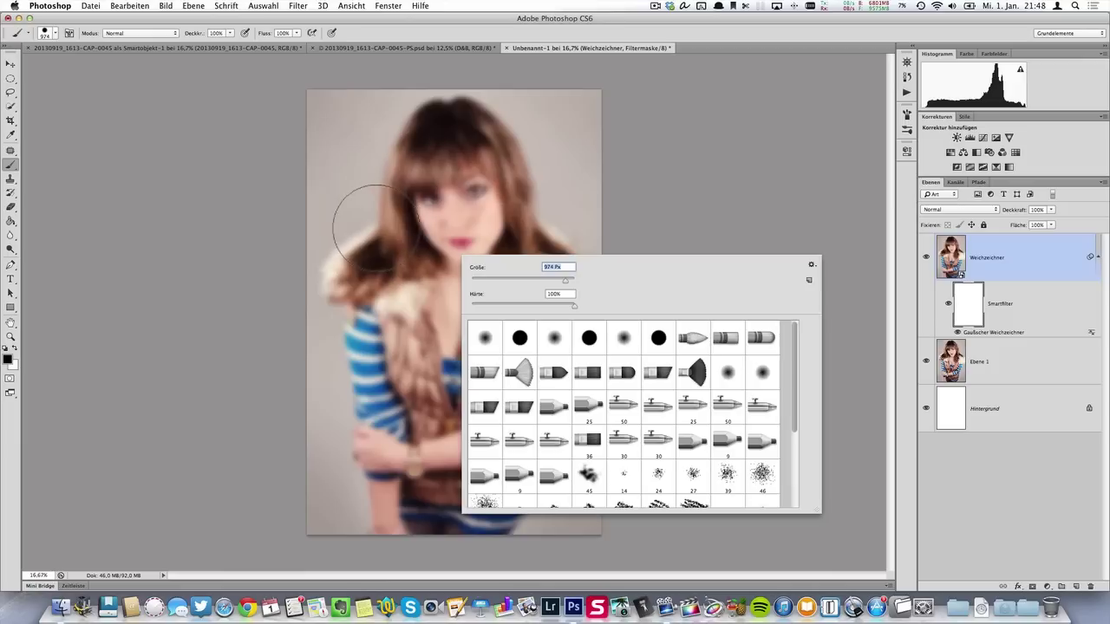
left_click_drag(572, 308, 538, 308)
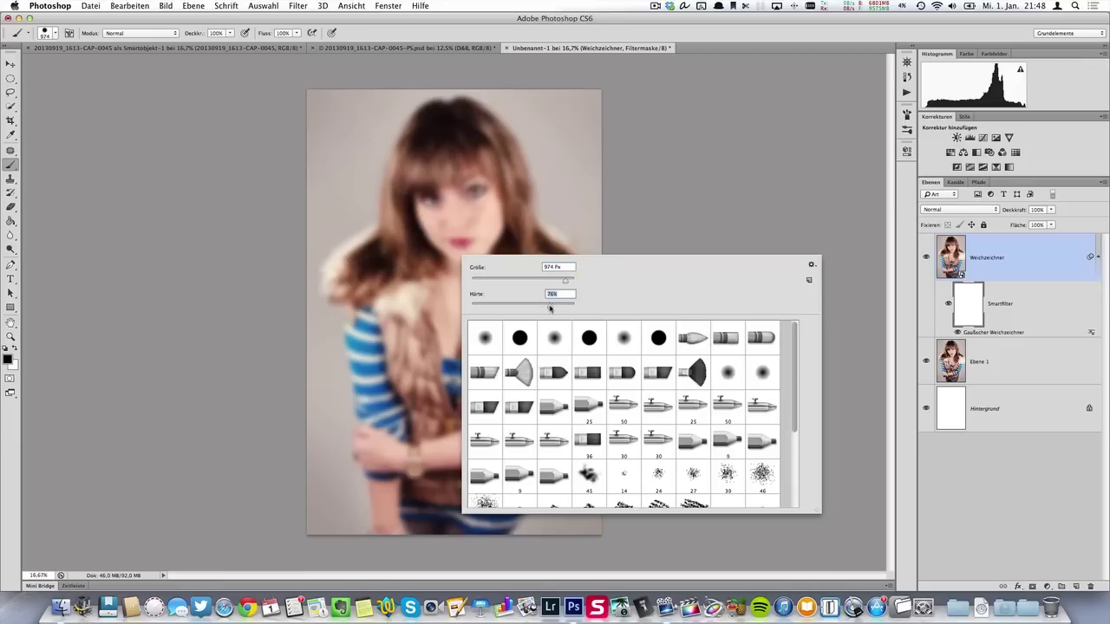
left_click(491, 338)
- Paint black on the smart filter mask over the face and eyes to keep them sharp
left_click(954, 260)
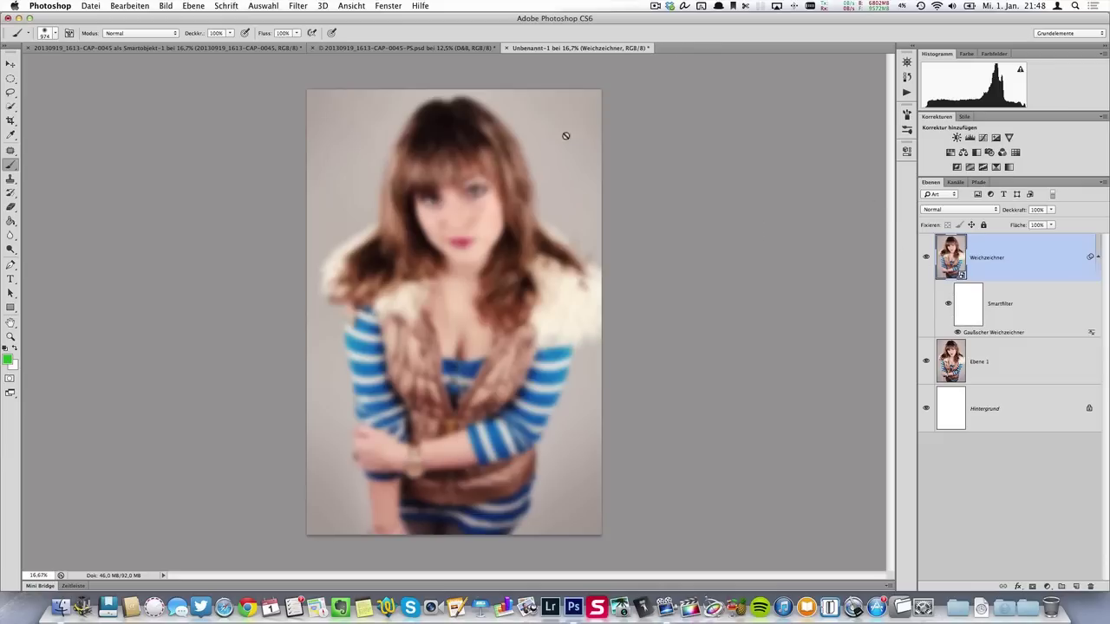
left_click(968, 303)
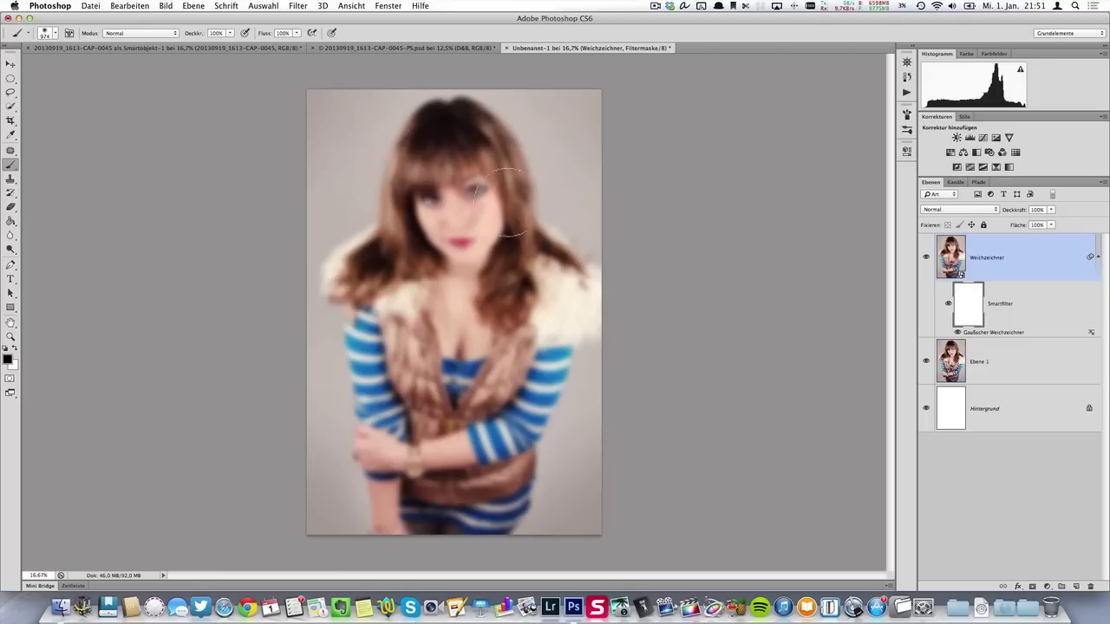
mouse_move(454, 201)
left_mouse_down()
mouse_move(463, 189)
mouse_move(484, 192)
mouse_move(442, 311)
mouse_move(425, 304)
left_mouse_up()
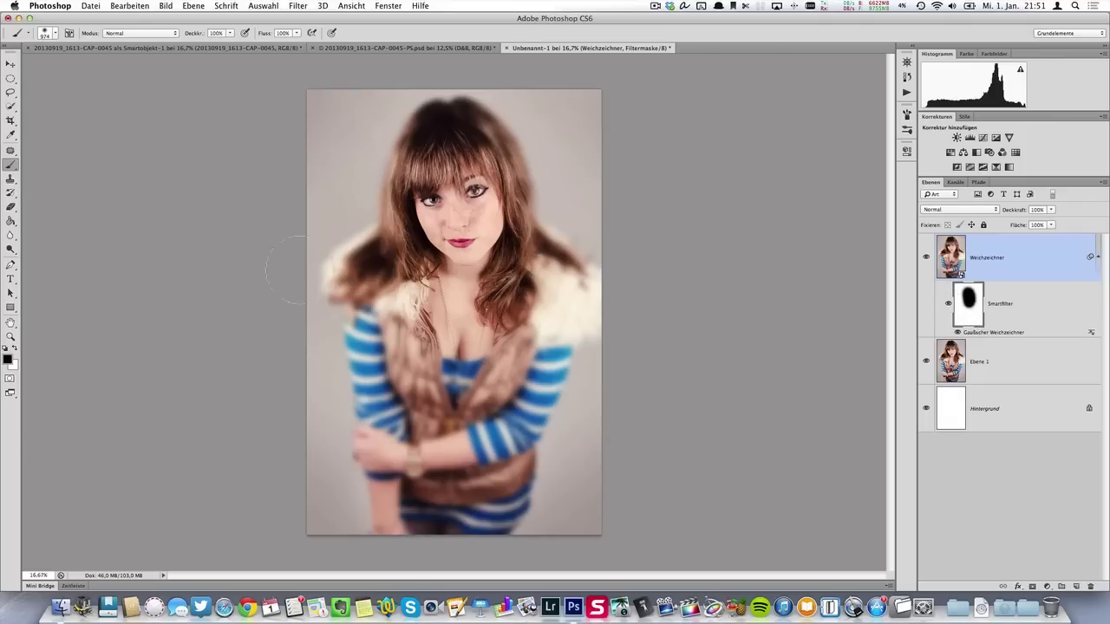
- Set the foreground to grey 7f7f7f and paint it over the top hair, left hair edge and arm
left_click(10, 360)
left_click_drag(322, 232, 302, 193)
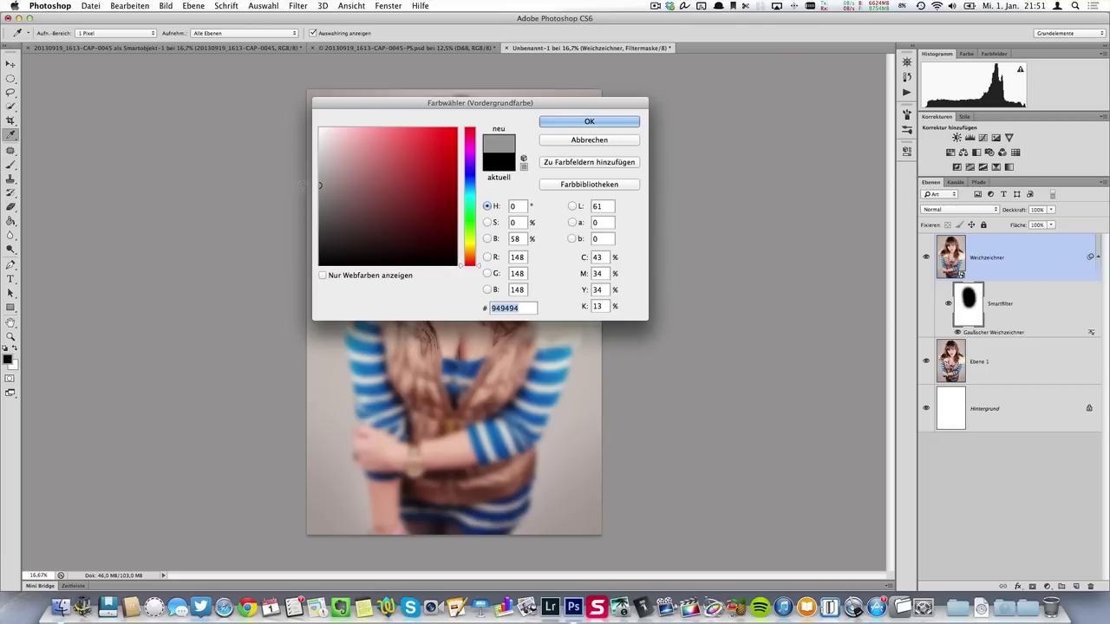
left_click(632, 121)
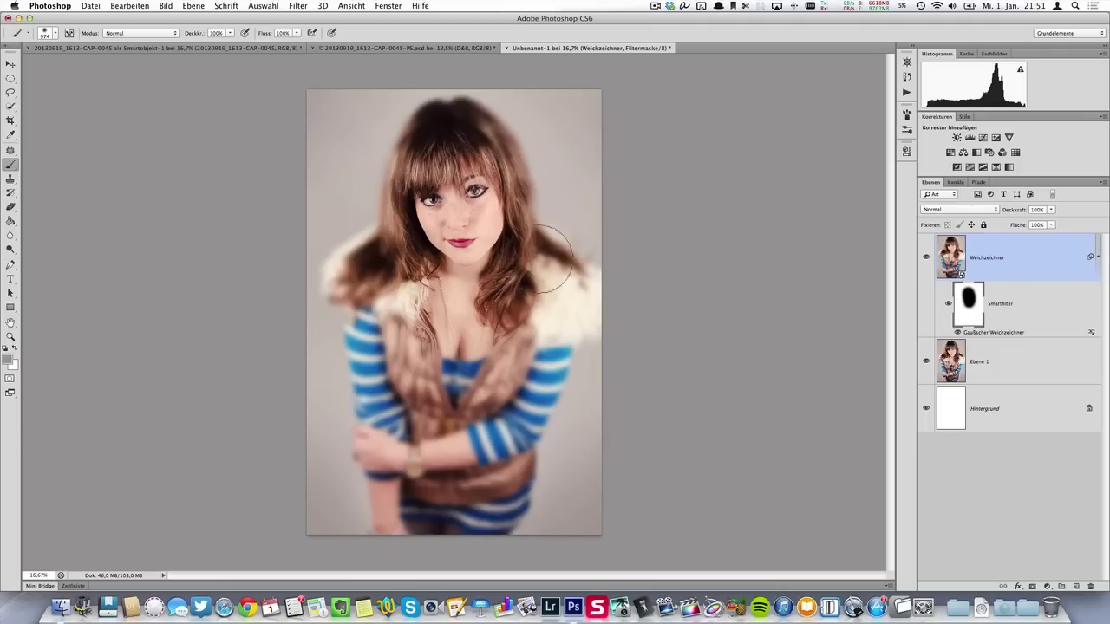
left_click(10, 359)
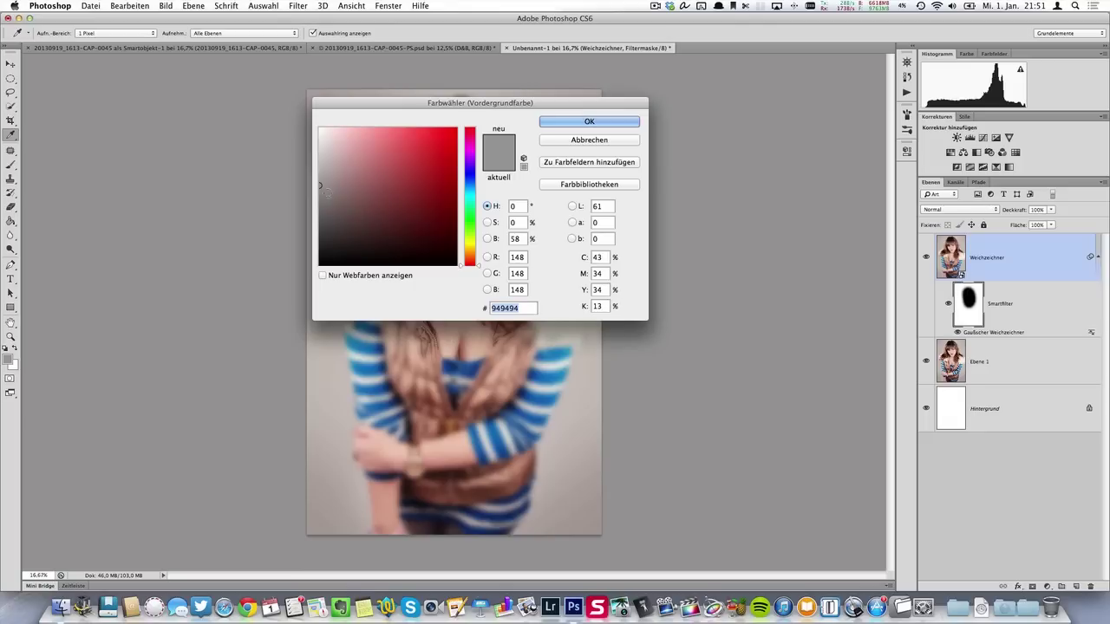
left_click(317, 189)
type("7f7f7f")
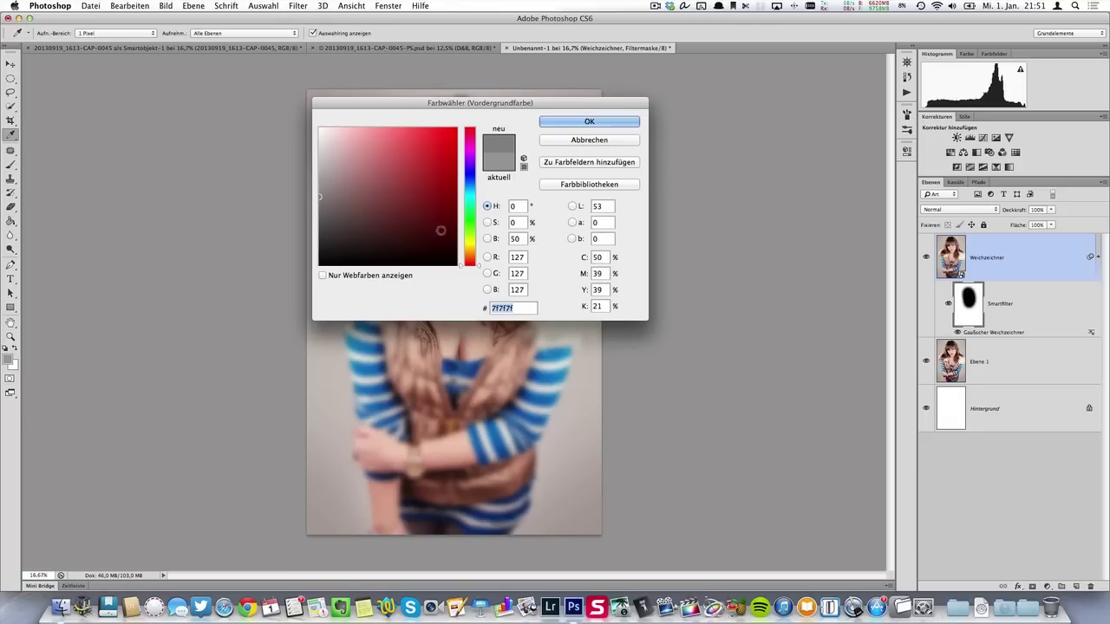
left_click(579, 121)
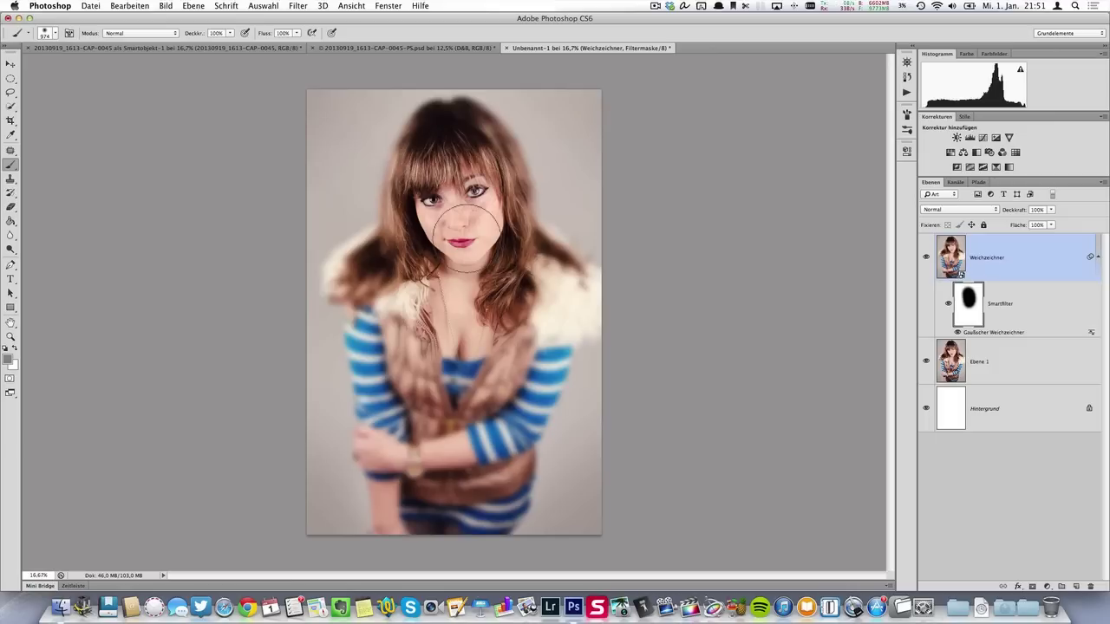
left_click_drag(415, 137, 483, 132)
mouse_move(381, 122)
left_mouse_down()
mouse_move(330, 241)
mouse_move(349, 270)
mouse_move(403, 477)
mouse_move(507, 446)
mouse_move(542, 364)
mouse_move(555, 291)
mouse_move(456, 394)
mouse_move(489, 369)
mouse_move(445, 303)
mouse_move(420, 347)
mouse_move(468, 347)
mouse_move(356, 318)
mouse_move(411, 304)
left_mouse_up()
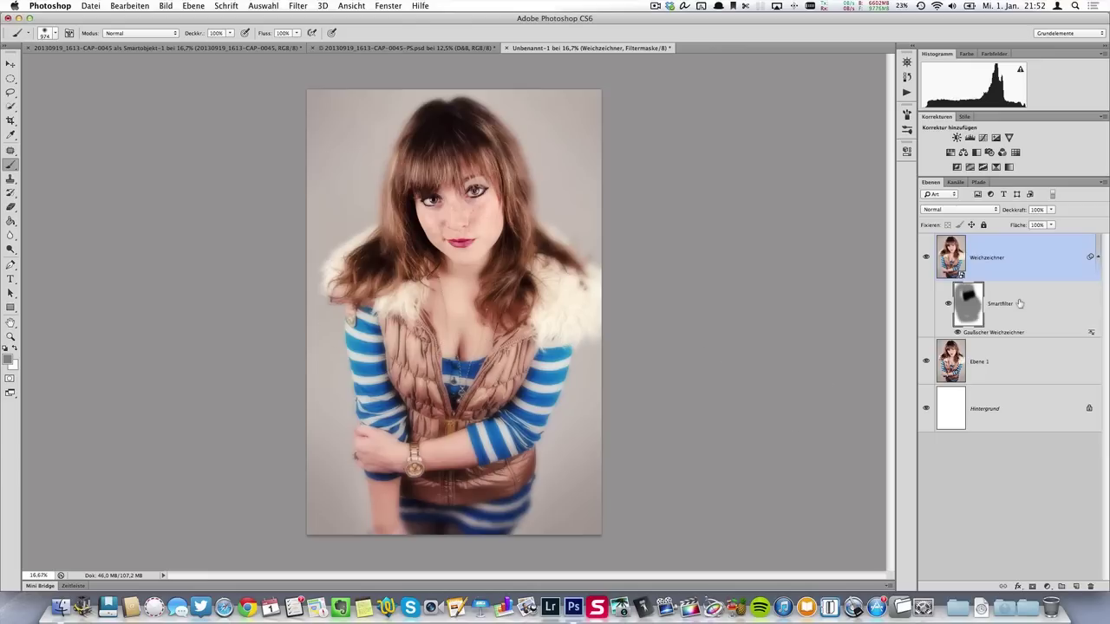
- Compare the image with and without the blur, and set Weichzeichner's opacity to 85%
left_click(948, 305)
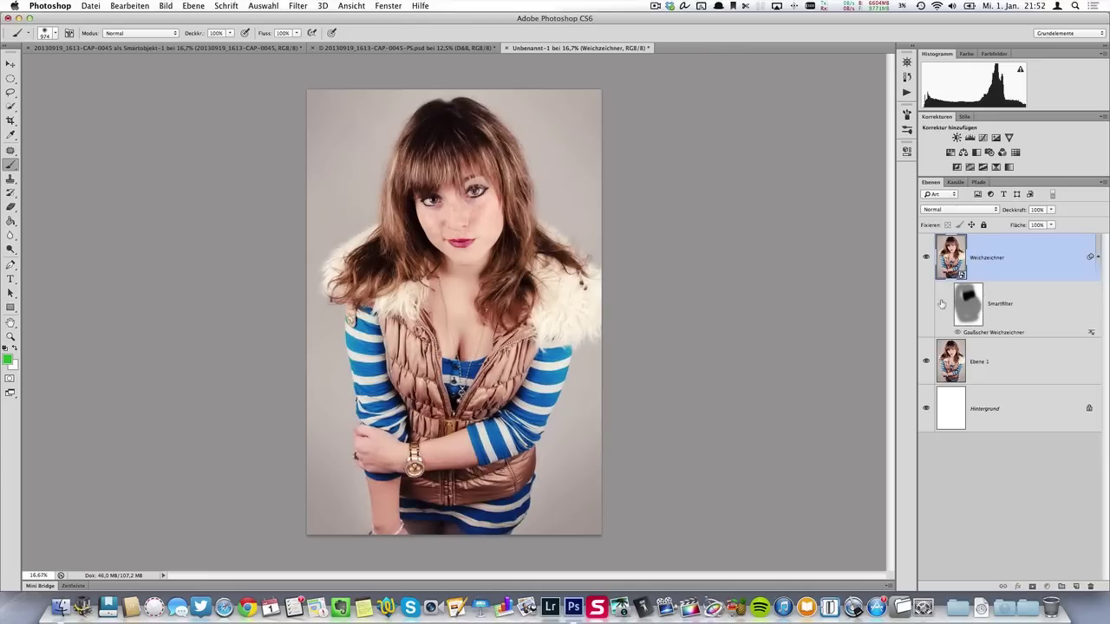
left_click(948, 304)
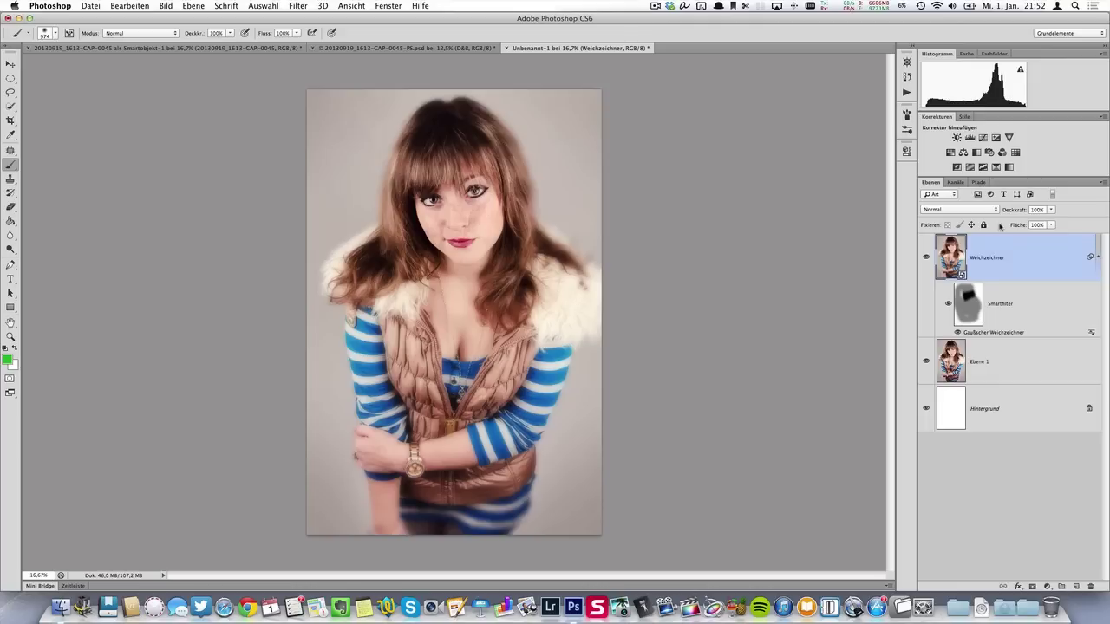
left_click_drag(1015, 214, 1006, 214)
left_click(926, 257)
left_click(927, 258)
left_click(948, 303)
left_click(948, 304)
left_click(292, 6)
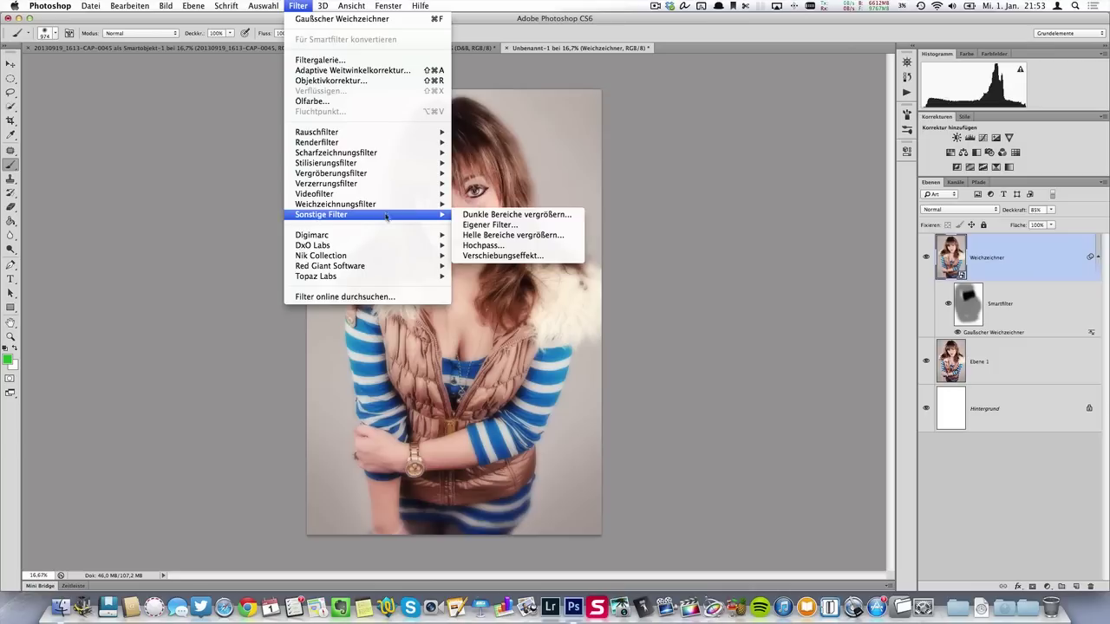
mouse_move(364, 214)
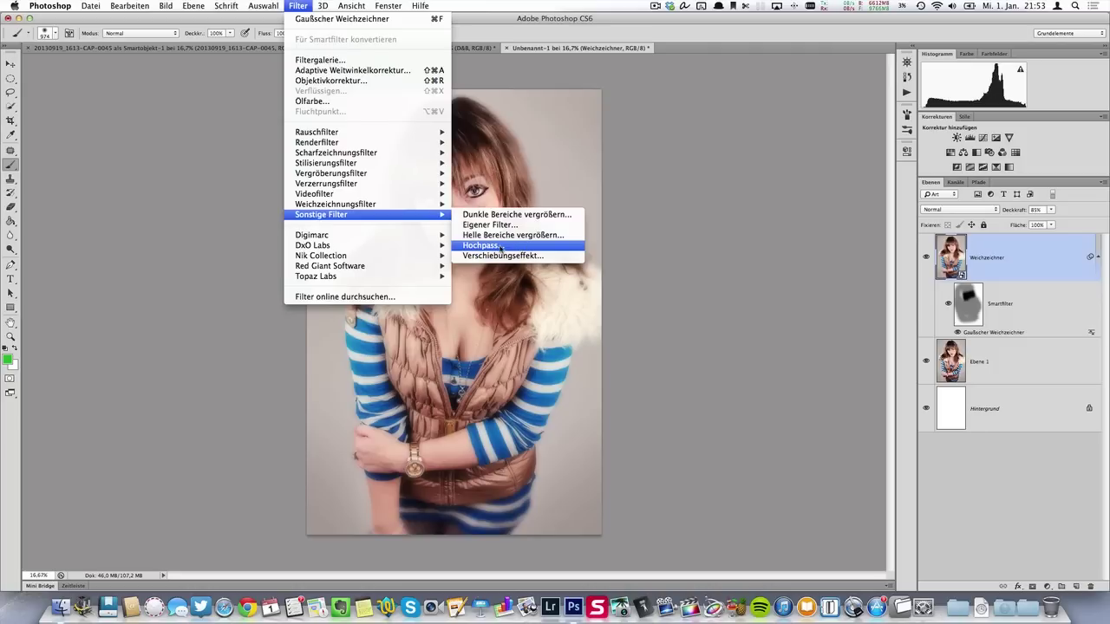
- Try the Hochpass filter from Sonstige Filter, then leave the filter menu without applying anything
left_click(501, 246)
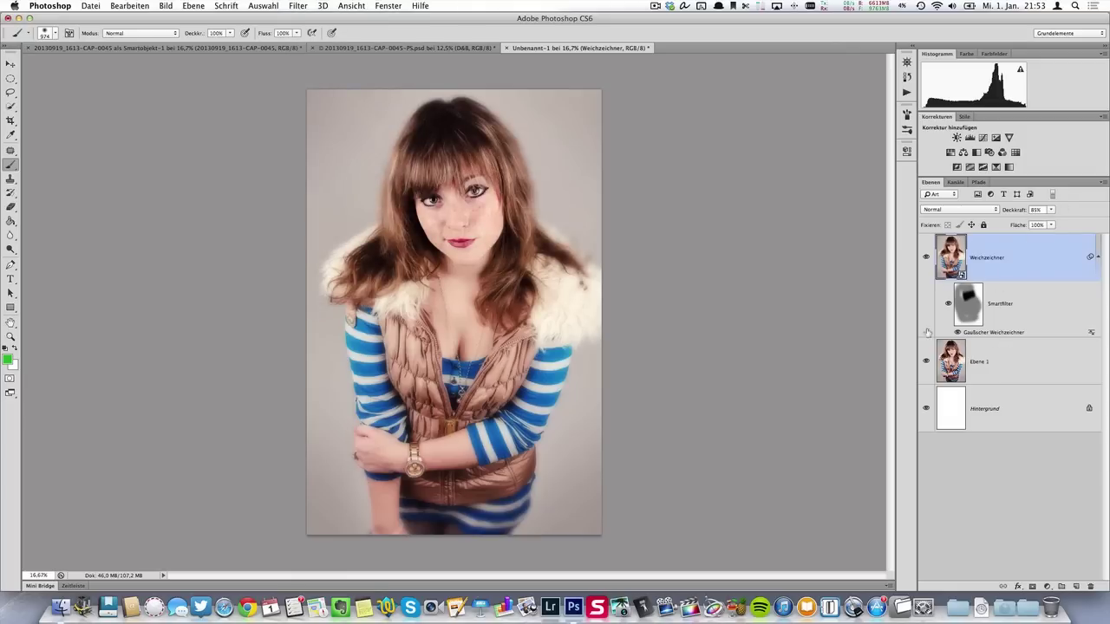
left_click(297, 6)
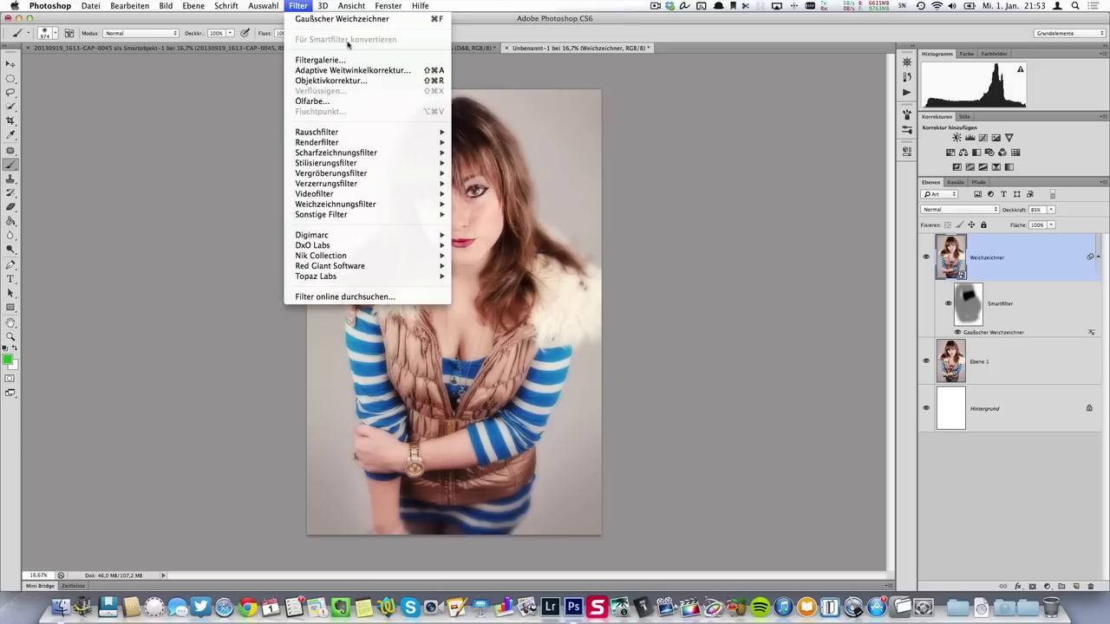
left_click(286, 5)
- Reduce the smart Gaussian blur radius to about 6,8 pixels
double_click(978, 333)
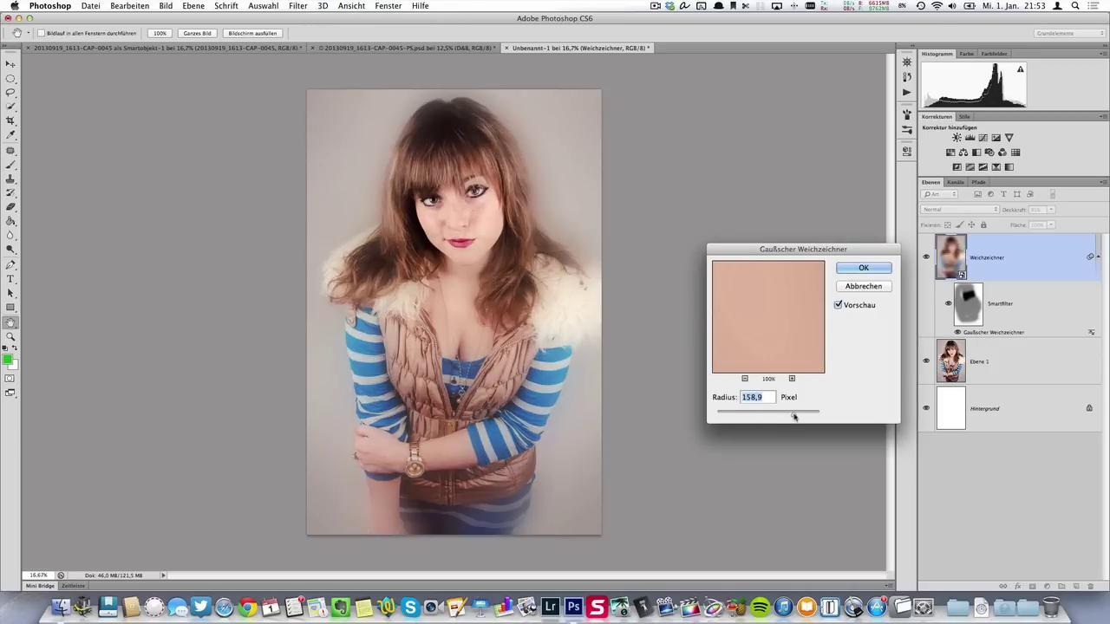
left_click_drag(792, 417, 754, 417)
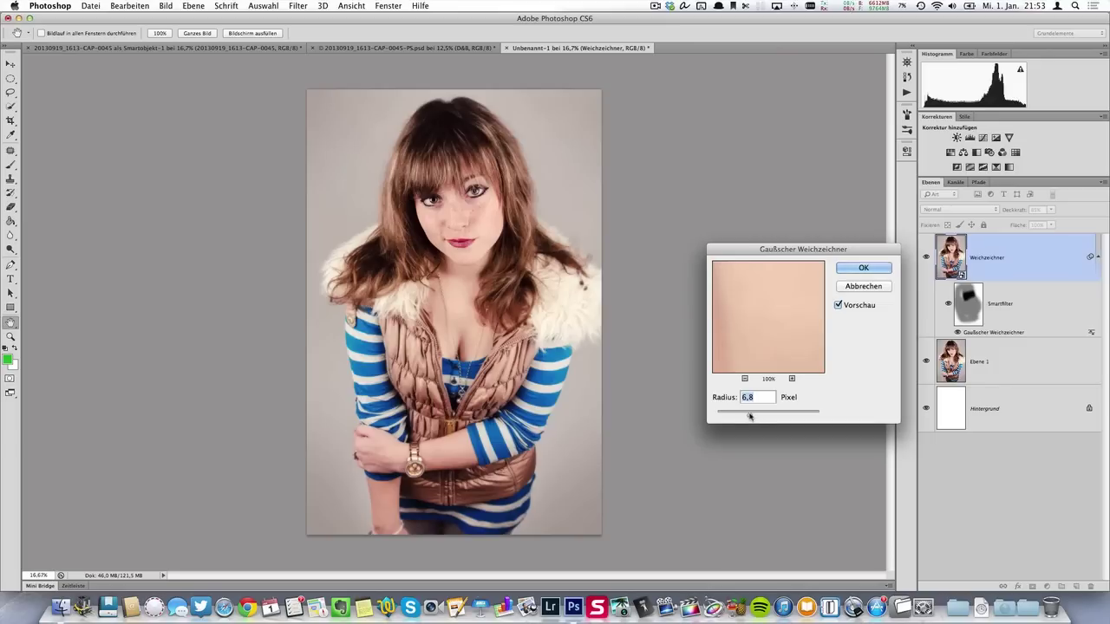
left_click(863, 268)
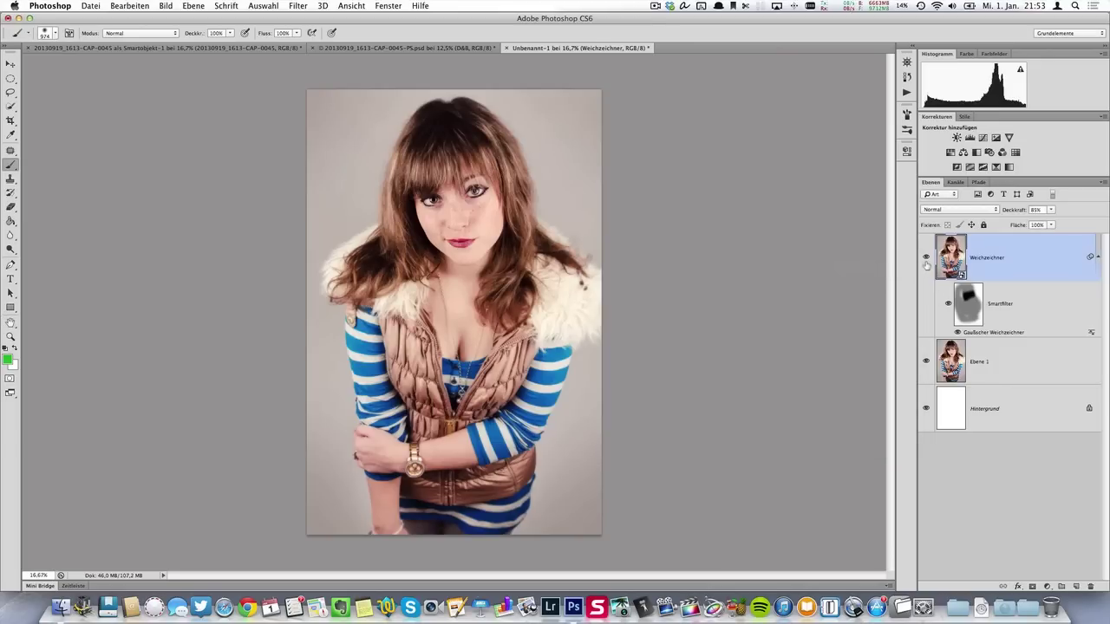